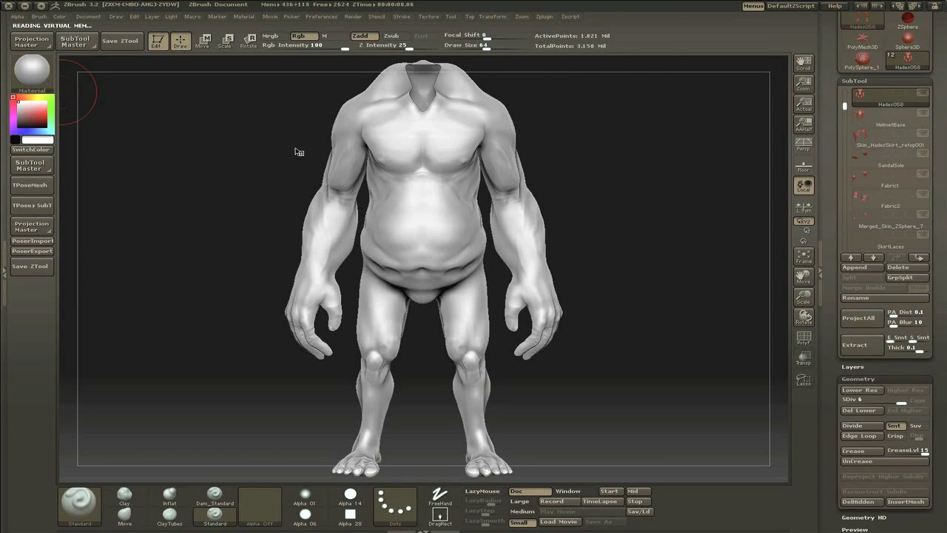
# Try out several sculpting MatCap materials, including mb_soft_brown, on the headless body
pyautogui.click(216, 104)
pyautogui.moveTo(222, 139); pyautogui.dragTo(200, 142)
pyautogui.click(31, 70)
pyautogui.click(216, 104)
pyautogui.click(32, 72)
pyautogui.click(280, 122)
pyautogui.click(32, 71)
pyautogui.click(218, 83)
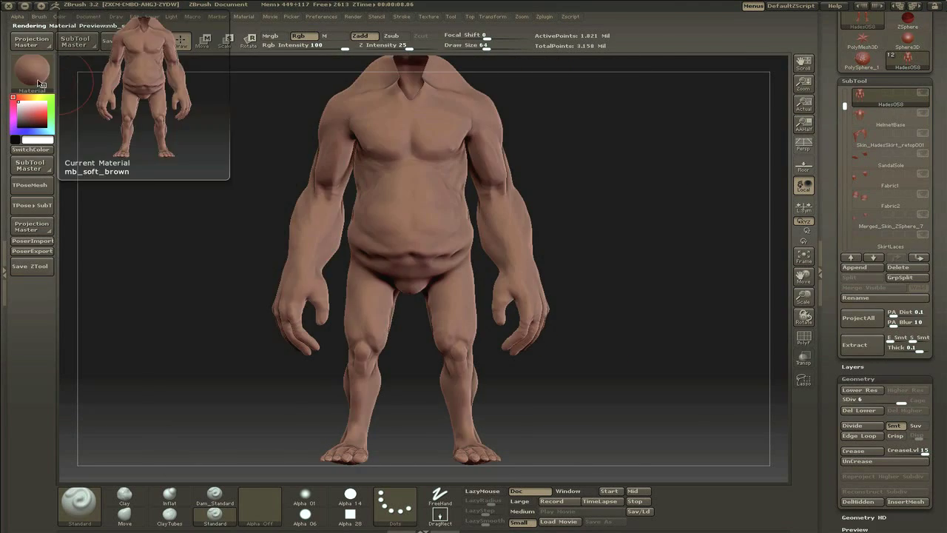
# Apply the MatCap White Cavity material to the body and choose a light tan colour
pyautogui.click(31, 70)
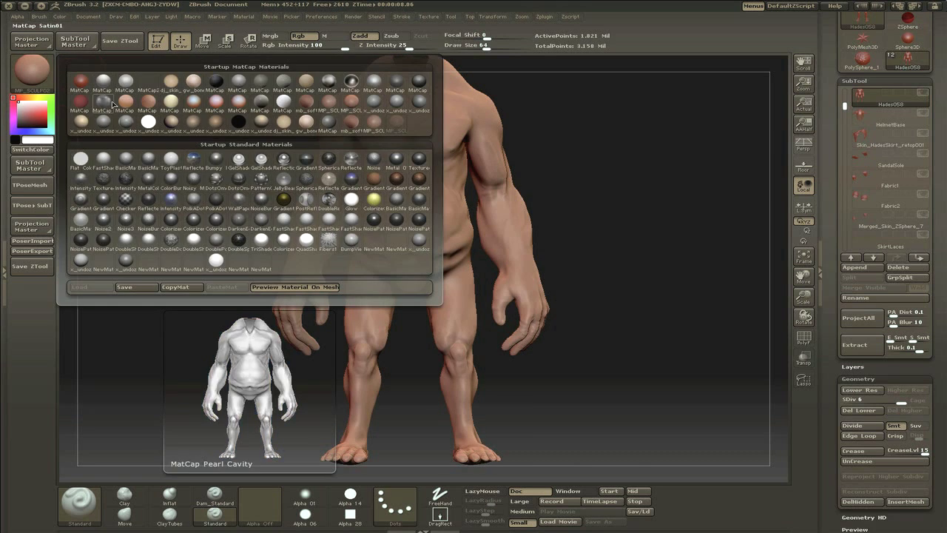
pyautogui.click(193, 83)
pyautogui.click(32, 70)
pyautogui.click(306, 102)
pyautogui.click(32, 71)
pyautogui.click(170, 102)
pyautogui.click(25, 97)
pyautogui.click(38, 108)
pyautogui.moveTo(206, 123); pyautogui.dragTo(186, 139)
# Switch the body to the light brown clay MatCap and dock the Material palette with its modifiers open
pyautogui.click(32, 70)
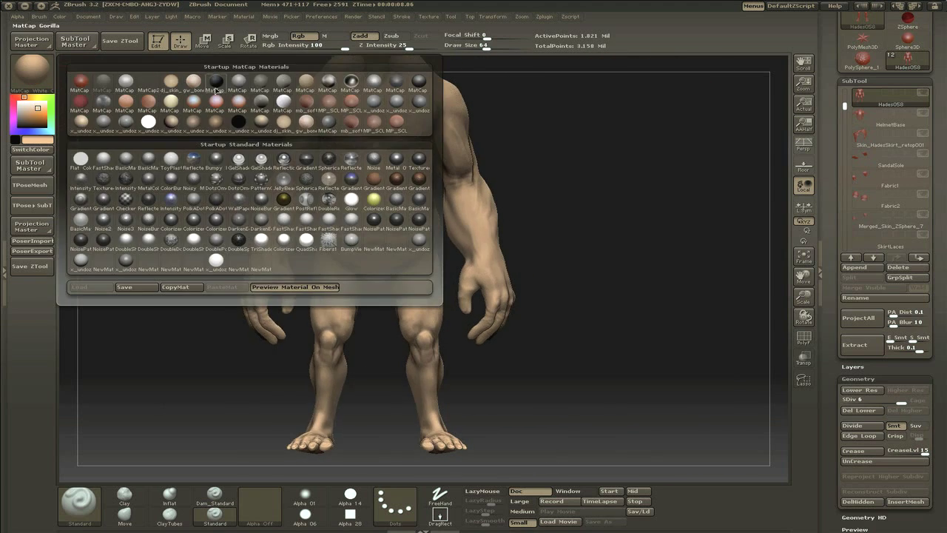
pyautogui.click(306, 82)
pyautogui.click(18, 101)
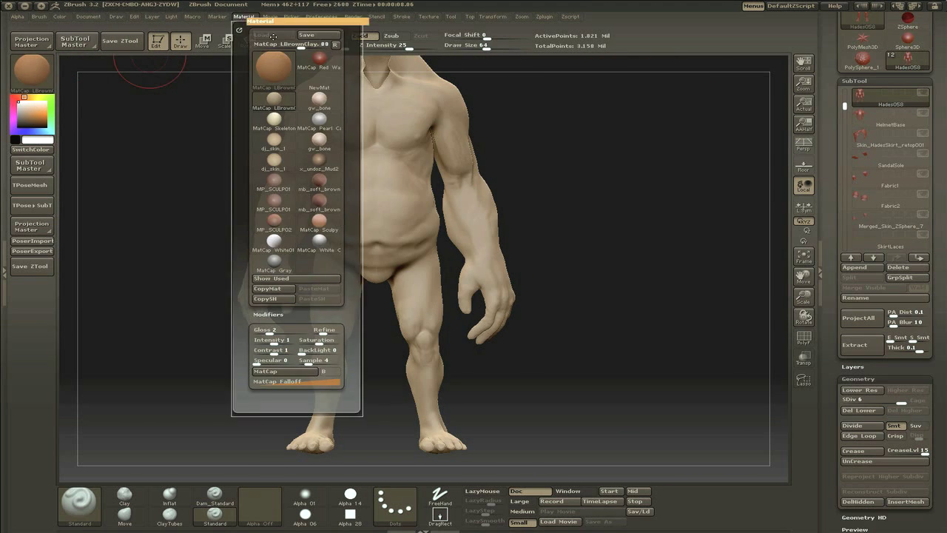
pyautogui.click(239, 30)
pyautogui.click(859, 312)
pyautogui.click(876, 385)
pyautogui.click(875, 396)
# Set the brown clay material's Cavity Detection to about 0.78 and Cavity Transition to about -0.056
pyautogui.moveTo(884, 345); pyautogui.dragTo(927, 347)
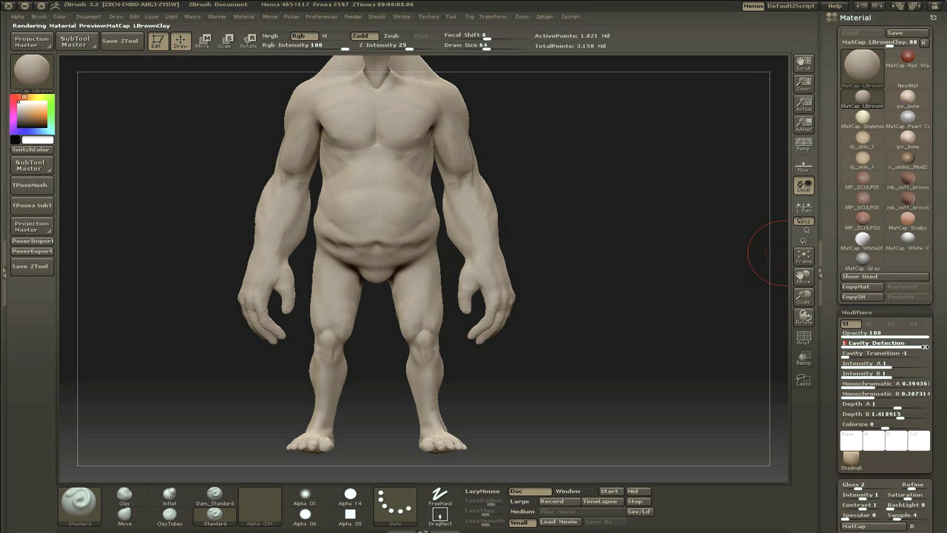
pyautogui.click(878, 355)
pyautogui.moveTo(722, 297)
pyautogui.mouseDown()
pyautogui.moveTo(617, 291)
pyautogui.moveTo(717, 305)
pyautogui.mouseUp()
pyautogui.moveTo(904, 406)
pyautogui.mouseDown()
pyautogui.moveTo(922, 406)
pyautogui.moveTo(863, 406)
pyautogui.mouseUp()
pyautogui.write('1')
pyautogui.press('Return')
# Switch back to MatCap White Cavity and set Cavity Detection to about 0.86, Depth A to 0 and Depth B to about 0.25
pyautogui.click(32, 72)
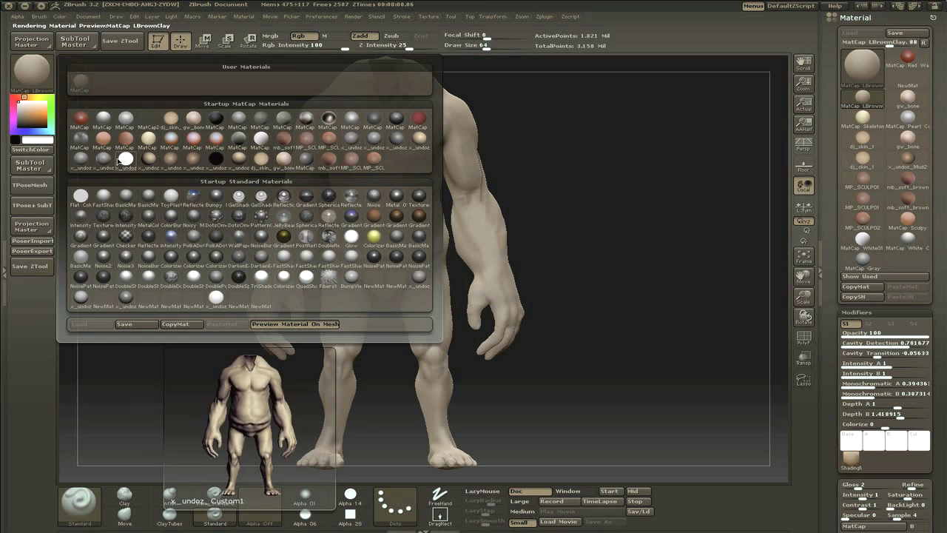
pyautogui.click(105, 120)
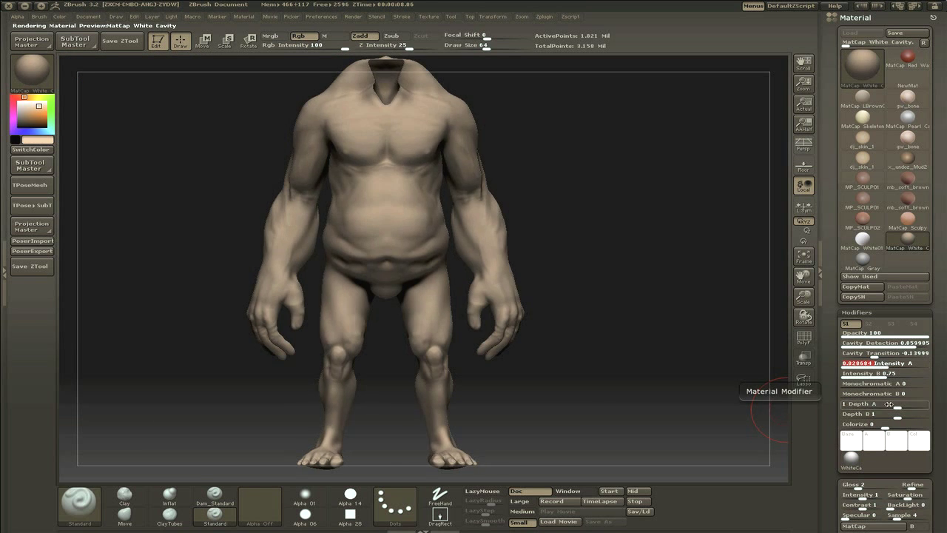
pyautogui.moveTo(891, 417); pyautogui.dragTo(892, 415)
pyautogui.moveTo(684, 288)
pyautogui.mouseDown()
pyautogui.moveTo(490, 241)
pyautogui.moveTo(238, 237)
pyautogui.mouseUp()
# Choose a pale tan colour and set the White Cavity intensities to 1.19 for A and about 0.74 for B
pyautogui.click(40, 113)
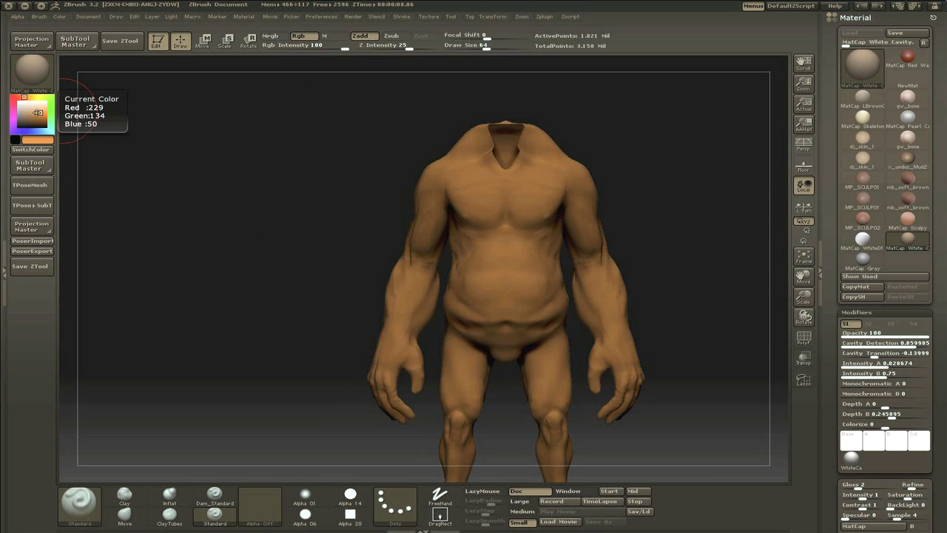
pyautogui.moveTo(30, 111); pyautogui.dragTo(33, 108)
pyautogui.moveTo(888, 366)
pyautogui.mouseDown()
pyautogui.moveTo(907, 365)
pyautogui.moveTo(885, 375)
pyautogui.mouseUp()
pyautogui.moveTo(684, 296); pyautogui.dragTo(669, 267)
pyautogui.moveTo(887, 425)
pyautogui.mouseDown()
pyautogui.moveTo(899, 425)
pyautogui.moveTo(877, 406)
pyautogui.moveTo(899, 416)
pyautogui.mouseUp()
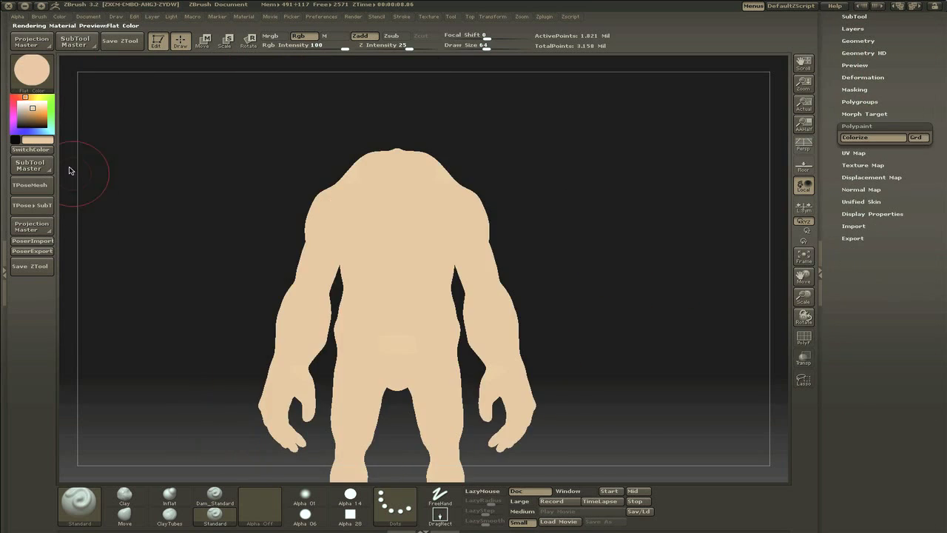
# Reselect the MatCap White Cavity material and raise its Depth A to about 0.98
pyautogui.click(32, 70)
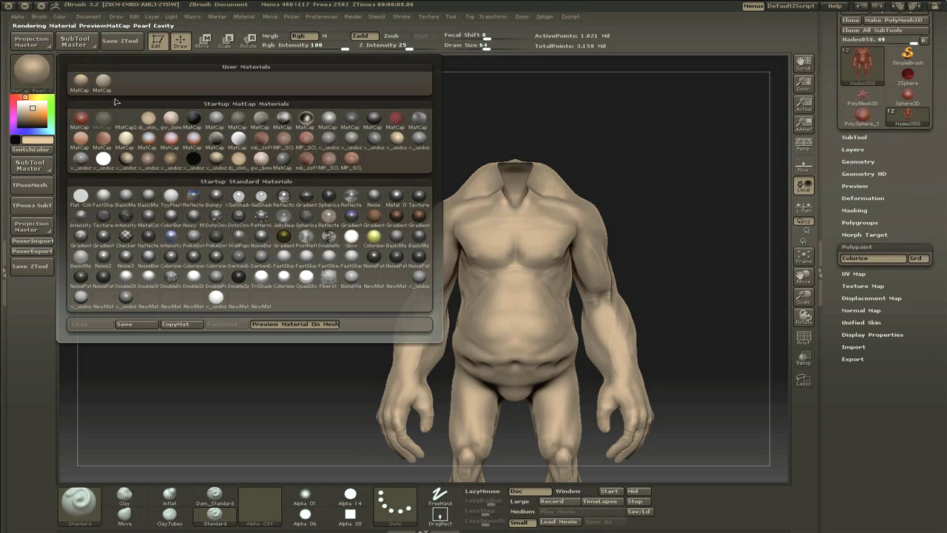
pyautogui.click(149, 136)
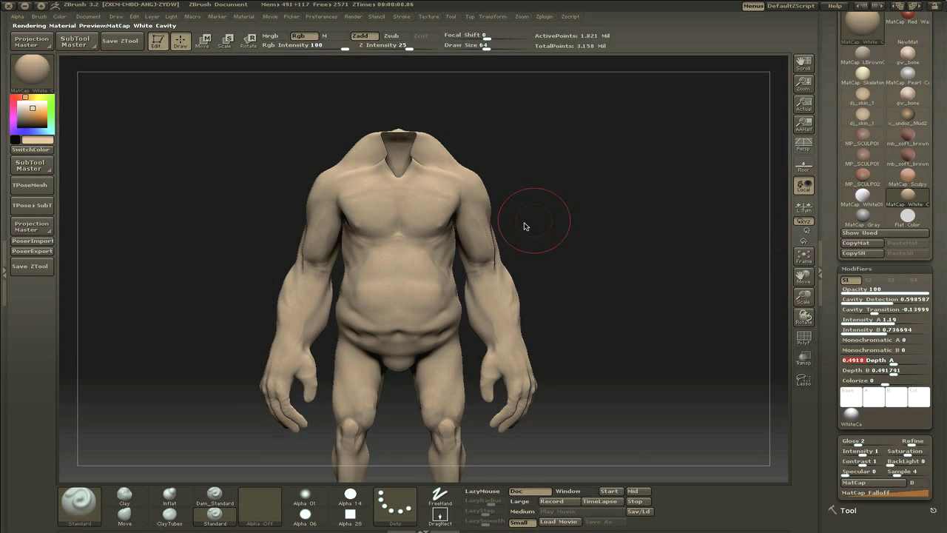
pyautogui.moveTo(525, 224); pyautogui.dragTo(615, 269)
pyautogui.moveTo(893, 361); pyautogui.dragTo(896, 361)
pyautogui.moveTo(652, 302); pyautogui.dragTo(669, 282)
pyautogui.moveTo(935, 481); pyautogui.dragTo(935, 128)
pyautogui.click(855, 312)
pyautogui.click(920, 249)
pyautogui.press('f')
pyautogui.moveTo(673, 276); pyautogui.dragTo(729, 290)
pyautogui.click(922, 249)
pyautogui.moveTo(935, 171); pyautogui.dragTo(935, 482)
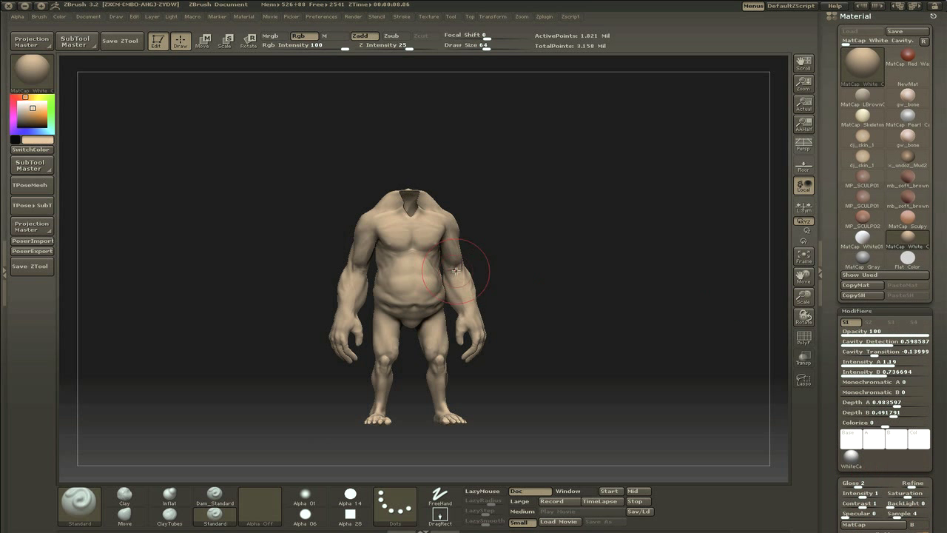
# Save the active tool as HadesColor_00 in the Hades folder
pyautogui.keyDown('alt'); pyautogui.moveTo(495, 202); pyautogui.dragTo(505, 228); pyautogui.keyUp('alt')
pyautogui.hotkey('ctrl', 's')
pyautogui.click(514, 171)
pyautogui.click(446, 120)
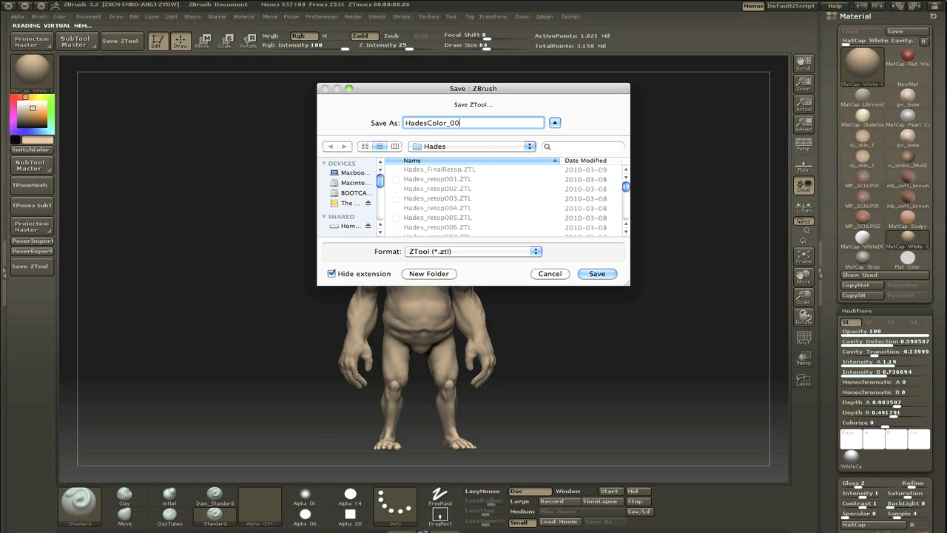
pyautogui.press('Return')
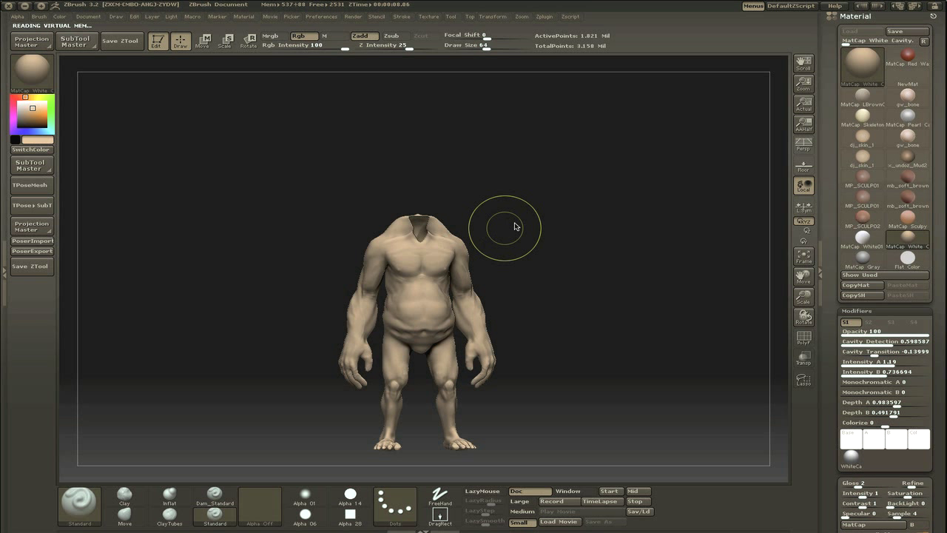
# Turn off Zadd and set the brush to the Color Spray stroke with Alpha 07 for colour-only painting
pyautogui.keyDown('alt'); pyautogui.moveTo(528, 242); pyautogui.dragTo(695, 251); pyautogui.keyUp('alt')
pyautogui.click(360, 36)
pyautogui.click(263, 503)
pyautogui.click(361, 338)
pyautogui.click(395, 505)
pyautogui.click(443, 356)
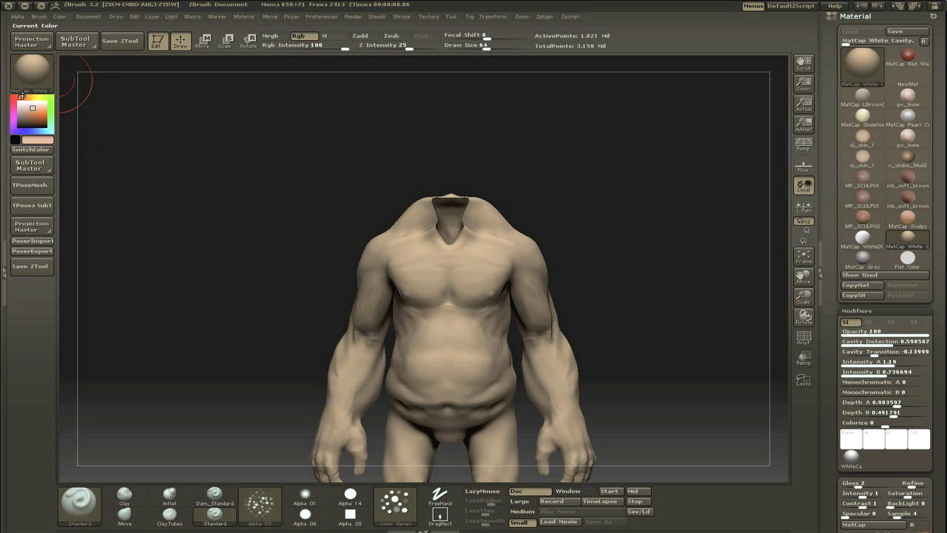
# Undo the test stroke on the torso and shift the paint colour to a warmer, pinkish skin tone
pyautogui.moveTo(481, 270); pyautogui.dragTo(498, 298)
pyautogui.hotkey('ctrl', 'z')
pyautogui.click(21, 97)
pyautogui.keyDown('alt'); pyautogui.moveTo(597, 301); pyautogui.dragTo(506, 317); pyautogui.keyUp('alt')
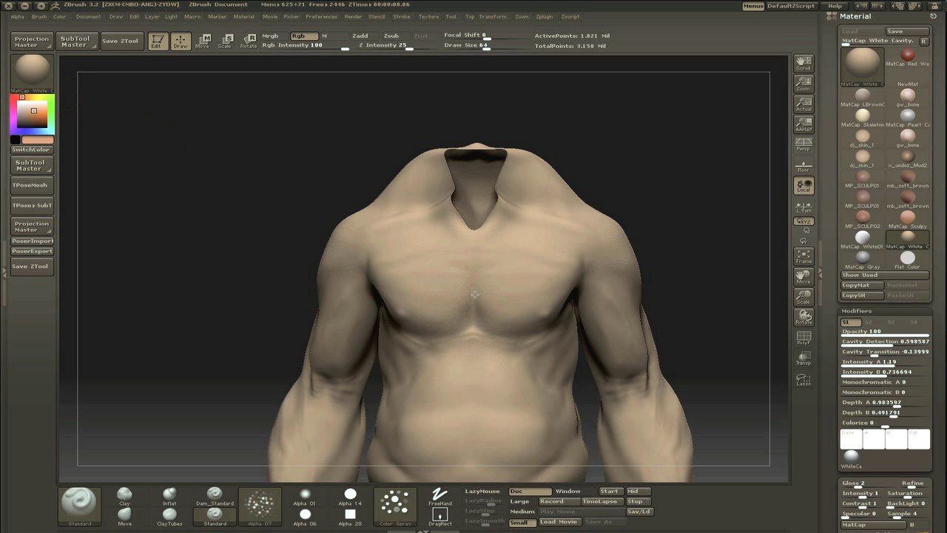
# Spray the pinkish tone across the upper chest and collarbone area
pyautogui.keyDown('alt'); pyautogui.moveTo(656, 269); pyautogui.dragTo(596, 268); pyautogui.keyUp('alt')
pyautogui.press('s')
pyautogui.moveTo(471, 299); pyautogui.dragTo(462, 299)
pyautogui.moveTo(651, 285); pyautogui.dragTo(584, 289)
pyautogui.moveTo(522, 268); pyautogui.dragTo(509, 290)
# Set the draw size to 54 and spray the pinkish tone over the outer chest and front of the shoulders
pyautogui.moveTo(666, 222)
pyautogui.keyDown('alt'); pyautogui.mouseDown()
pyautogui.moveTo(580, 268)
pyautogui.moveTo(557, 211)
pyautogui.moveTo(621, 229)
pyautogui.moveTo(518, 275)
pyautogui.mouseUp(); pyautogui.keyUp('alt')
pyautogui.press('s')
pyautogui.moveTo(503, 281); pyautogui.dragTo(512, 281)
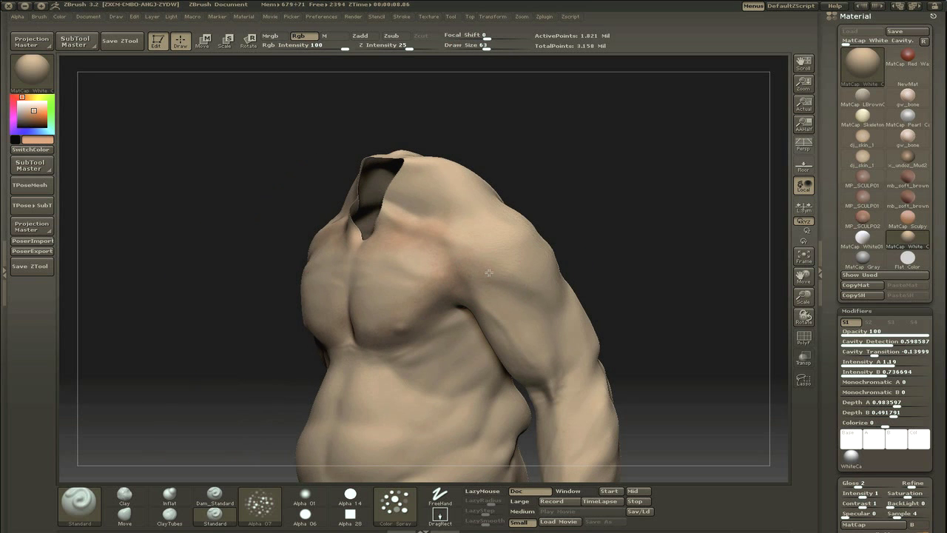
pyautogui.moveTo(614, 274); pyautogui.dragTo(451, 300)
pyautogui.press('s')
pyautogui.moveTo(453, 296); pyautogui.dragTo(440, 296)
pyautogui.moveTo(457, 298); pyautogui.dragTo(397, 281)
pyautogui.moveTo(577, 295); pyautogui.dragTo(651, 296)
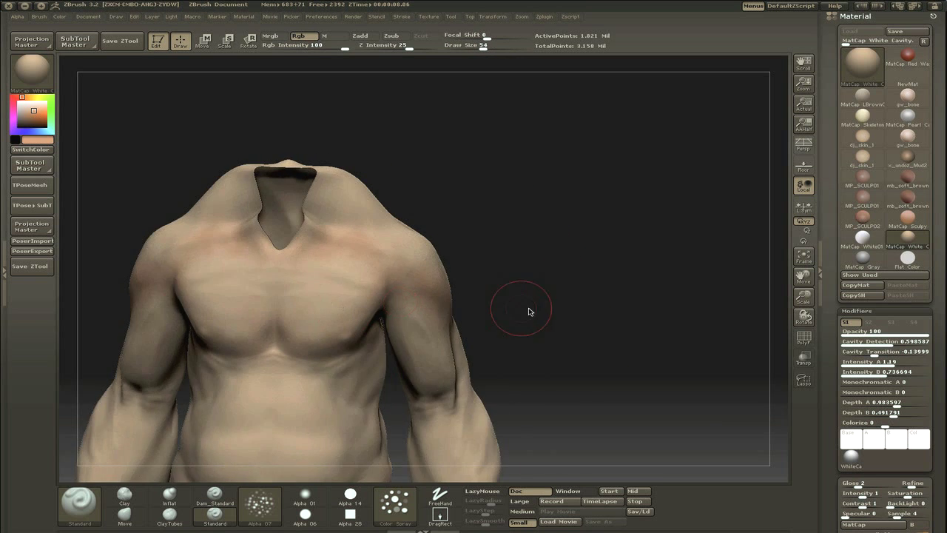
# Spray the pinkish tone over the tops of the shoulders and the neck muscles
pyautogui.keyDown('alt'); pyautogui.moveTo(592, 318); pyautogui.dragTo(614, 247); pyautogui.keyUp('alt')
pyautogui.moveTo(629, 274); pyautogui.dragTo(547, 289)
pyautogui.press('s')
pyautogui.moveTo(414, 311); pyautogui.dragTo(424, 311)
pyautogui.moveTo(444, 303); pyautogui.dragTo(362, 300)
pyautogui.moveTo(592, 309)
pyautogui.mouseDown()
pyautogui.moveTo(683, 247)
pyautogui.moveTo(655, 340)
pyautogui.mouseUp()
pyautogui.moveTo(381, 216); pyautogui.dragTo(396, 238)
pyautogui.moveTo(377, 204); pyautogui.dragTo(429, 301)
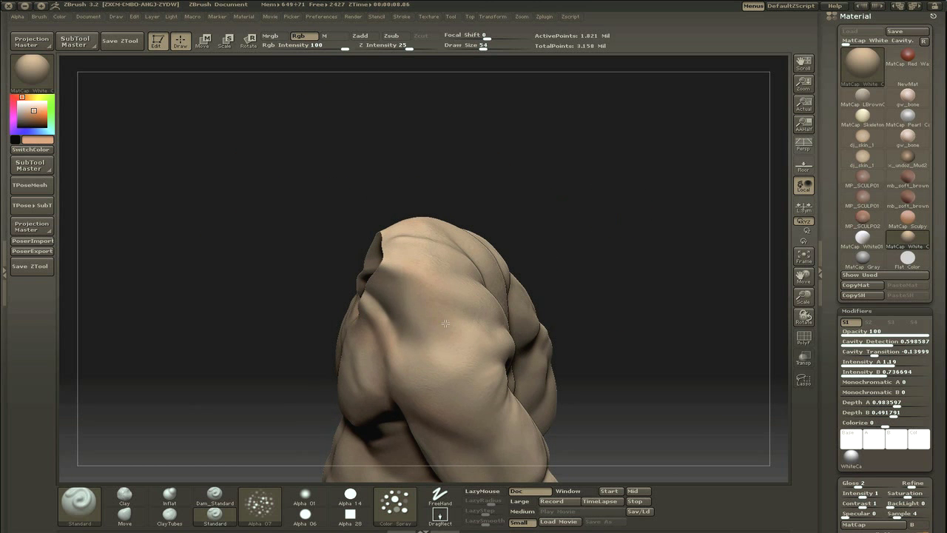
# Spray the pinkish tone over the upper back and down along the spine
pyautogui.moveTo(510, 299); pyautogui.dragTo(559, 301)
pyautogui.moveTo(475, 361); pyautogui.dragTo(472, 296)
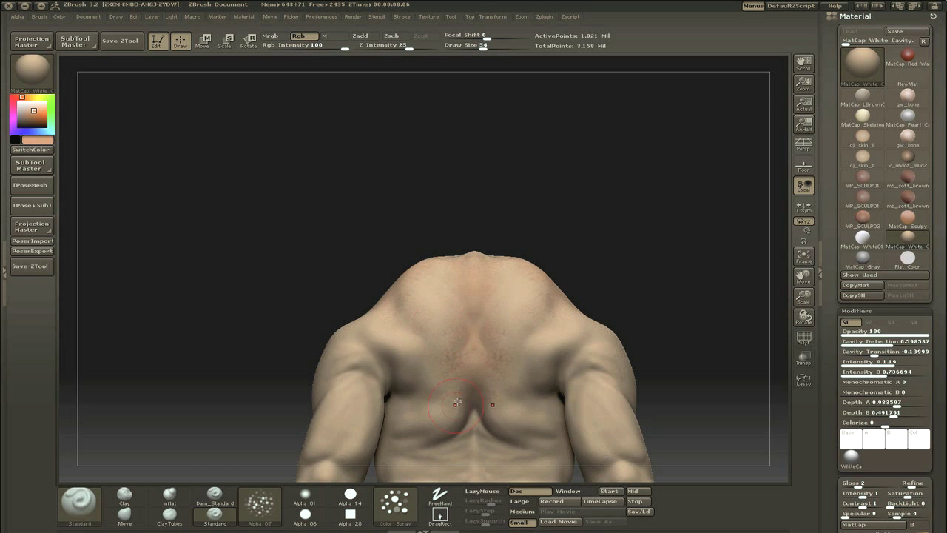
pyautogui.moveTo(611, 298)
pyautogui.mouseDown()
pyautogui.moveTo(628, 294)
pyautogui.moveTo(592, 306)
pyautogui.moveTo(510, 284)
pyautogui.mouseUp()
pyautogui.press(']')
pyautogui.press(']')
pyautogui.moveTo(559, 206); pyautogui.dragTo(635, 194)
# Add the pinkish tone to the arms and elbows
pyautogui.keyDown('alt'); pyautogui.moveTo(614, 296); pyautogui.dragTo(588, 231); pyautogui.keyUp('alt')
pyautogui.moveTo(588, 231); pyautogui.dragTo(543, 233)
pyautogui.moveTo(592, 296); pyautogui.dragTo(449, 281)
pyautogui.moveTo(592, 296); pyautogui.dragTo(485, 292)
pyautogui.moveTo(340, 303); pyautogui.dragTo(315, 303)
pyautogui.moveTo(442, 327)
pyautogui.mouseDown()
pyautogui.moveTo(328, 303)
pyautogui.moveTo(444, 352)
pyautogui.mouseUp()
pyautogui.moveTo(518, 370)
pyautogui.mouseDown()
pyautogui.moveTo(583, 336)
pyautogui.moveTo(466, 385)
pyautogui.moveTo(513, 401)
pyautogui.moveTo(524, 331)
pyautogui.moveTo(500, 388)
pyautogui.moveTo(651, 285)
pyautogui.moveTo(660, 247)
pyautogui.moveTo(625, 325)
pyautogui.mouseUp()
# Undo the oversized chest stroke, reduce the draw size to 25 and paint finer pinkish variation on the sternum and chest
pyautogui.keyDown('alt'); pyautogui.moveTo(484, 122); pyautogui.dragTo(474, 217); pyautogui.keyUp('alt')
pyautogui.moveTo(319, 265); pyautogui.dragTo(370, 304)
pyautogui.hotkey('ctrl', 'z')
pyautogui.moveTo(477, 48); pyautogui.dragTo(464, 47)
pyautogui.moveTo(402, 240)
pyautogui.mouseDown()
pyautogui.moveTo(310, 281)
pyautogui.moveTo(307, 267)
pyautogui.mouseUp()
pyautogui.moveTo(513, 235); pyautogui.dragTo(558, 241)
pyautogui.press(']')
pyautogui.moveTo(259, 286); pyautogui.dragTo(243, 295)
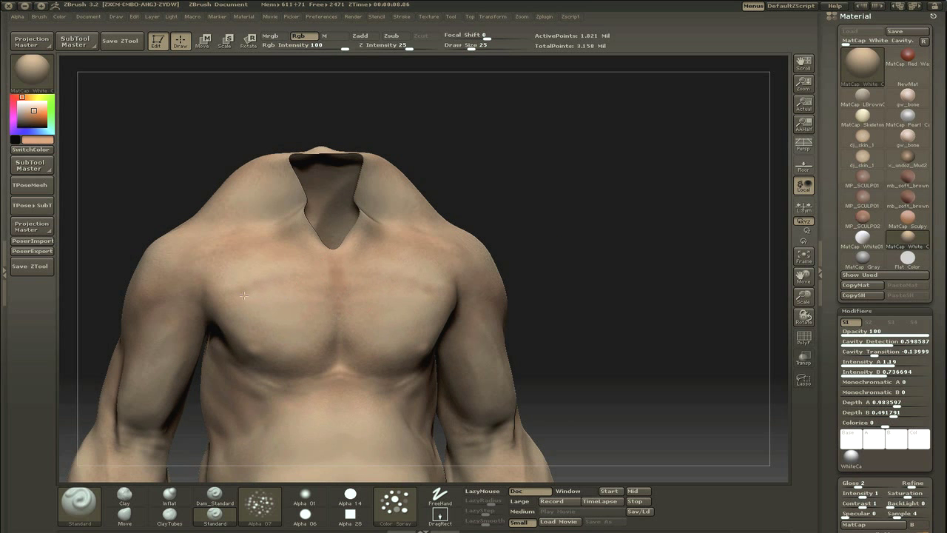
# Enlarge the draw size to 68 and spray the pinkish tone over the belly
pyautogui.keyDown('alt'); pyautogui.moveTo(588, 247); pyautogui.dragTo(584, 214); pyautogui.keyUp('alt')
pyautogui.moveTo(584, 222); pyautogui.dragTo(632, 233)
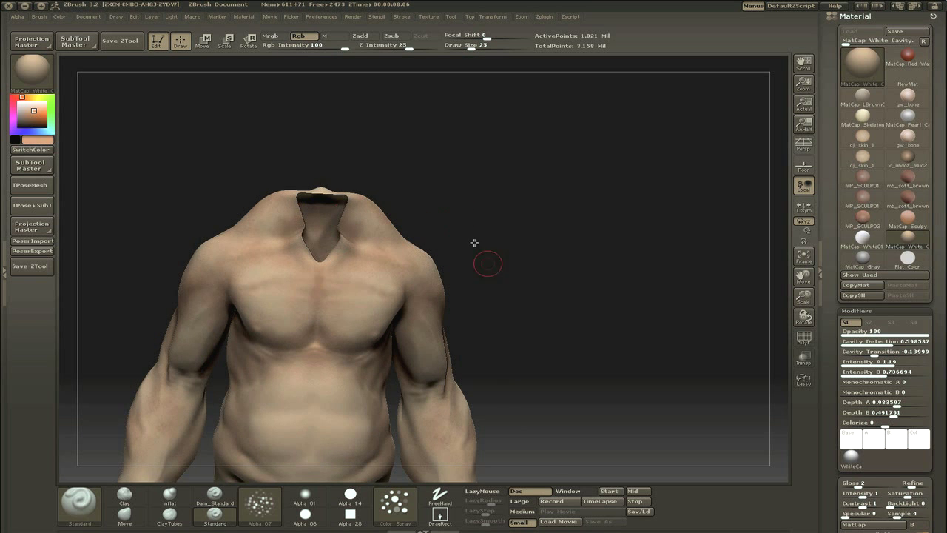
pyautogui.keyDown('alt'); pyautogui.moveTo(475, 243); pyautogui.dragTo(423, 74); pyautogui.keyUp('alt')
pyautogui.moveTo(559, 237); pyautogui.dragTo(511, 238)
pyautogui.press(']')
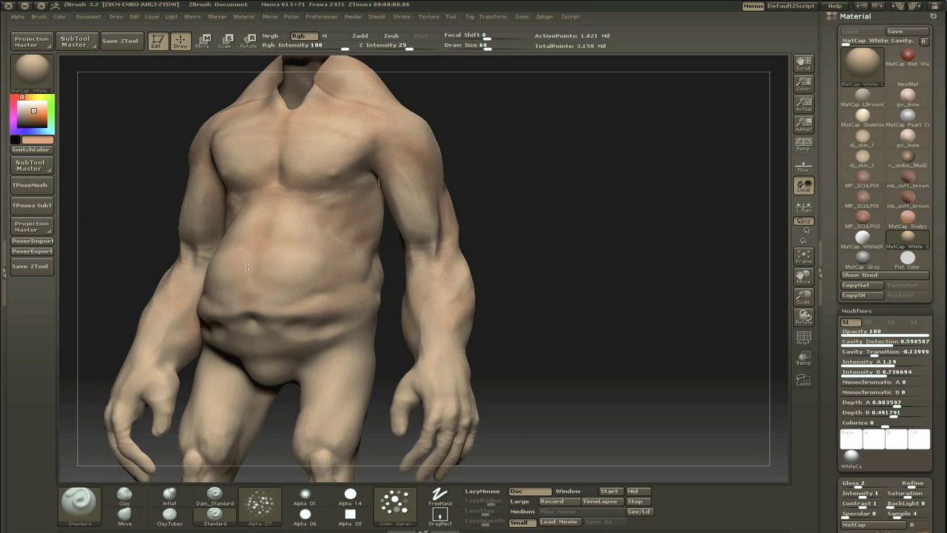
pyautogui.moveTo(588, 296); pyautogui.dragTo(492, 296)
# Reduce the draw size to 37 and spray the pinkish tone over the lower back, flanks and forearms
pyautogui.press('[')
pyautogui.moveTo(300, 260); pyautogui.dragTo(288, 263)
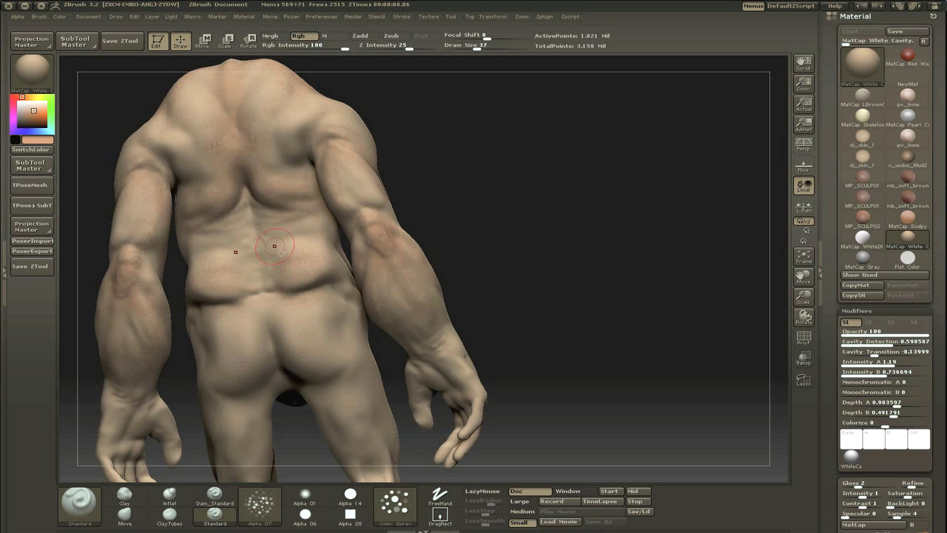
pyautogui.keyDown('alt'); pyautogui.moveTo(459, 242); pyautogui.dragTo(517, 255); pyautogui.keyUp('alt')
pyautogui.moveTo(522, 289); pyautogui.dragTo(466, 297)
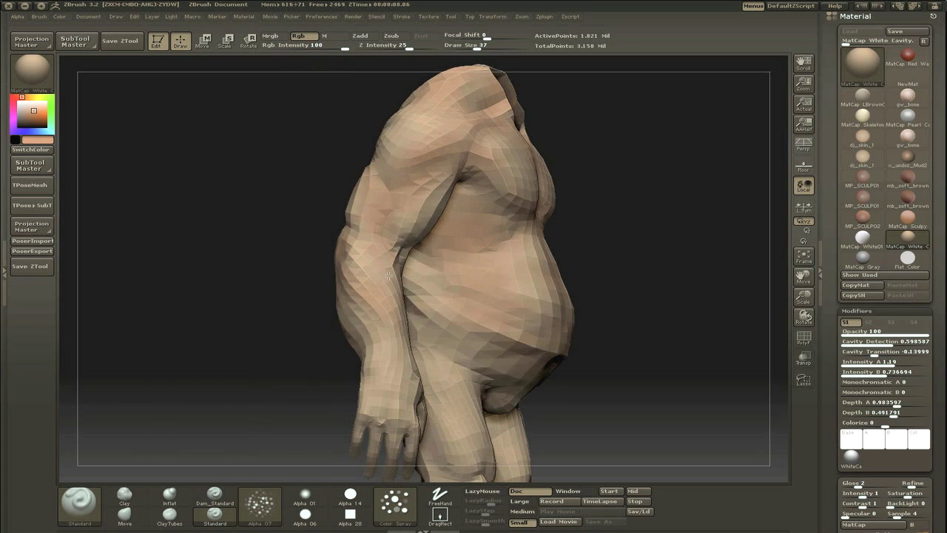
pyautogui.moveTo(296, 277); pyautogui.dragTo(356, 302)
pyautogui.keyDown('alt'); pyautogui.moveTo(530, 346); pyautogui.dragTo(532, 161); pyautogui.keyUp('alt')
pyautogui.moveTo(376, 280); pyautogui.dragTo(372, 301)
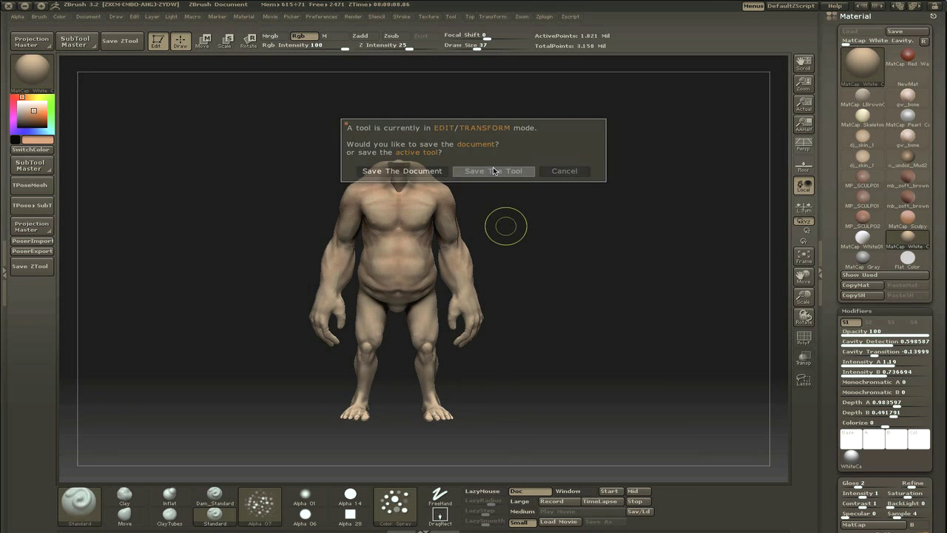
# Save the active tool with the torso and arm painting
pyautogui.click(459, 178)
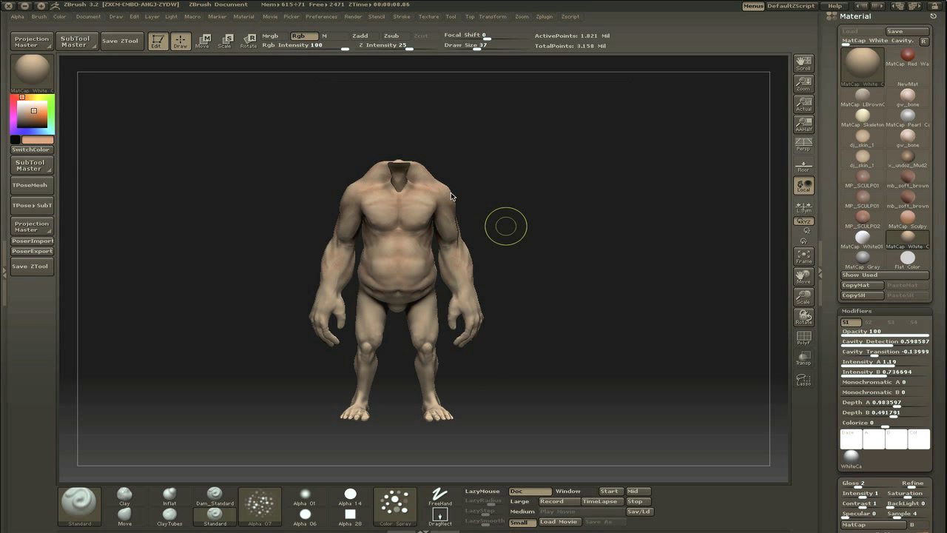
pyautogui.press('super+Tab')
pyautogui.press('super+Tab')
# Spray the pinkish tone over the fronts and sides of the thighs, ending with a draw size of 25
pyautogui.moveTo(506, 226)
pyautogui.mouseDown()
pyautogui.moveTo(527, 210)
pyautogui.moveTo(561, 216)
pyautogui.mouseUp()
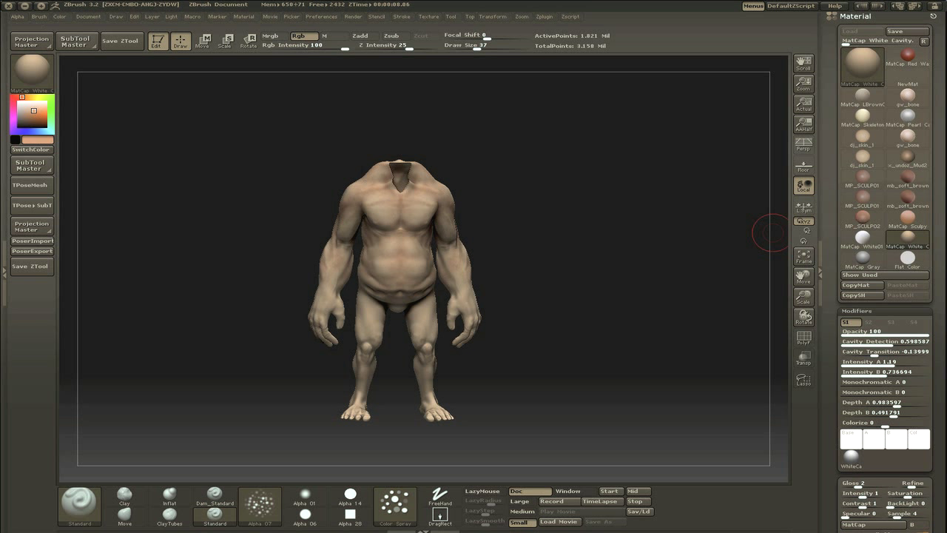
pyautogui.press(']')
pyautogui.moveTo(640, 196); pyautogui.dragTo(643, 196)
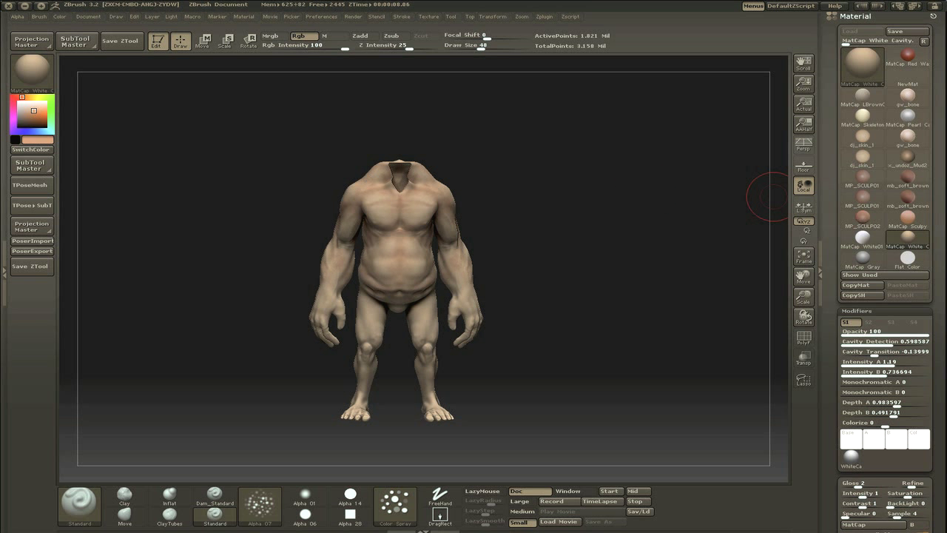
pyautogui.keyDown('alt'); pyautogui.moveTo(770, 317); pyautogui.dragTo(683, 214); pyautogui.keyUp('alt')
pyautogui.keyDown('alt'); pyautogui.moveTo(712, 298); pyautogui.dragTo(596, 116); pyautogui.keyUp('alt')
pyautogui.moveTo(430, 259); pyautogui.dragTo(432, 287)
pyautogui.moveTo(651, 222)
pyautogui.mouseDown()
pyautogui.moveTo(532, 222)
pyautogui.moveTo(623, 196)
pyautogui.mouseUp()
pyautogui.moveTo(504, 212); pyautogui.dragTo(518, 196)
pyautogui.moveTo(296, 222); pyautogui.dragTo(444, 222)
pyautogui.moveTo(629, 244); pyautogui.dragTo(710, 244)
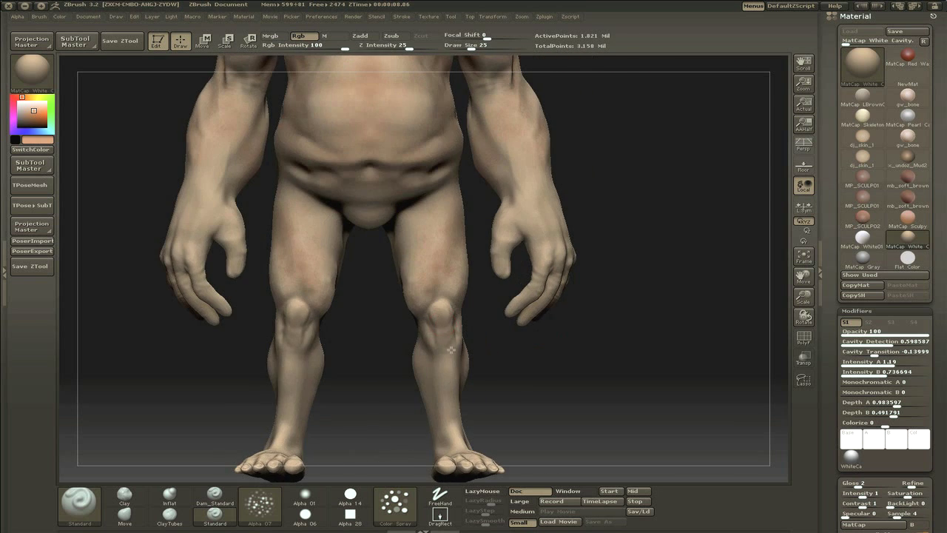
# Paint the pinkish tone below the knees and on the back of the thigh
pyautogui.moveTo(449, 351); pyautogui.dragTo(448, 362)
pyautogui.moveTo(636, 310); pyautogui.dragTo(511, 311)
pyautogui.moveTo(651, 355); pyautogui.dragTo(518, 355)
pyautogui.moveTo(295, 311); pyautogui.dragTo(370, 311)
pyautogui.moveTo(451, 279); pyautogui.dragTo(453, 310)
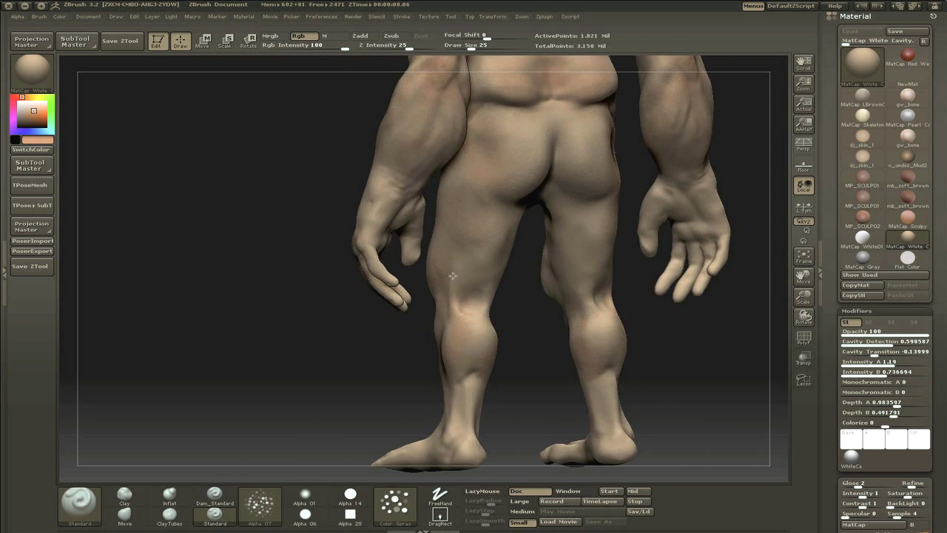
# Continue the pinkish tone down the backs of the legs and calves, undoing one stroke
pyautogui.moveTo(562, 340); pyautogui.dragTo(525, 341)
pyautogui.moveTo(461, 284); pyautogui.dragTo(469, 338)
pyautogui.keyDown('alt'); pyautogui.moveTo(533, 370); pyautogui.dragTo(517, 314); pyautogui.keyUp('alt')
pyautogui.moveTo(458, 315); pyautogui.dragTo(460, 342)
pyautogui.hotkey('ctrl', 'z')
pyautogui.keyDown('alt'); pyautogui.moveTo(533, 333); pyautogui.dragTo(548, 384); pyautogui.keyUp('alt')
pyautogui.moveTo(447, 308)
pyautogui.mouseDown()
pyautogui.moveTo(469, 314)
pyautogui.moveTo(414, 412)
pyautogui.mouseUp()
pyautogui.keyDown('alt'); pyautogui.moveTo(559, 370); pyautogui.dragTo(581, 525); pyautogui.keyUp('alt')
pyautogui.moveTo(591, 353); pyautogui.dragTo(544, 440)
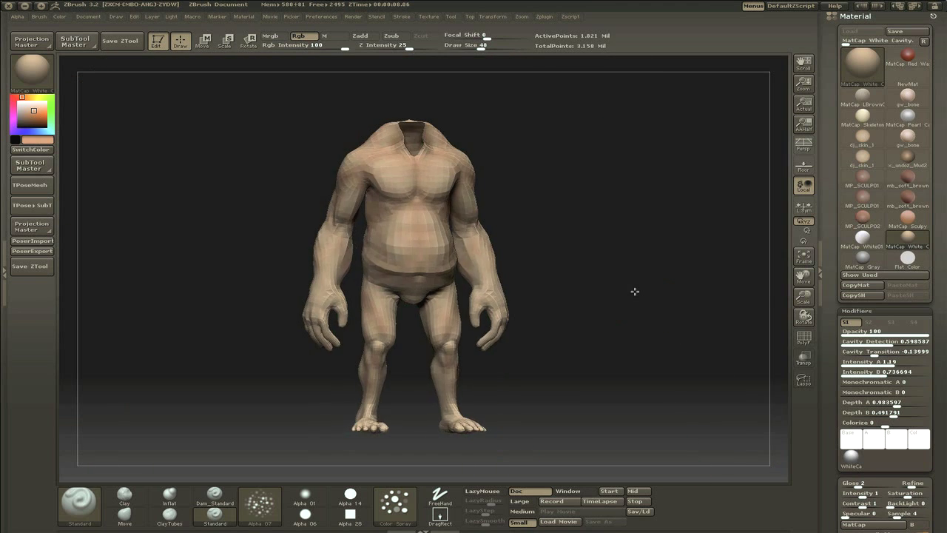
pyautogui.moveTo(634, 292); pyautogui.dragTo(548, 269)
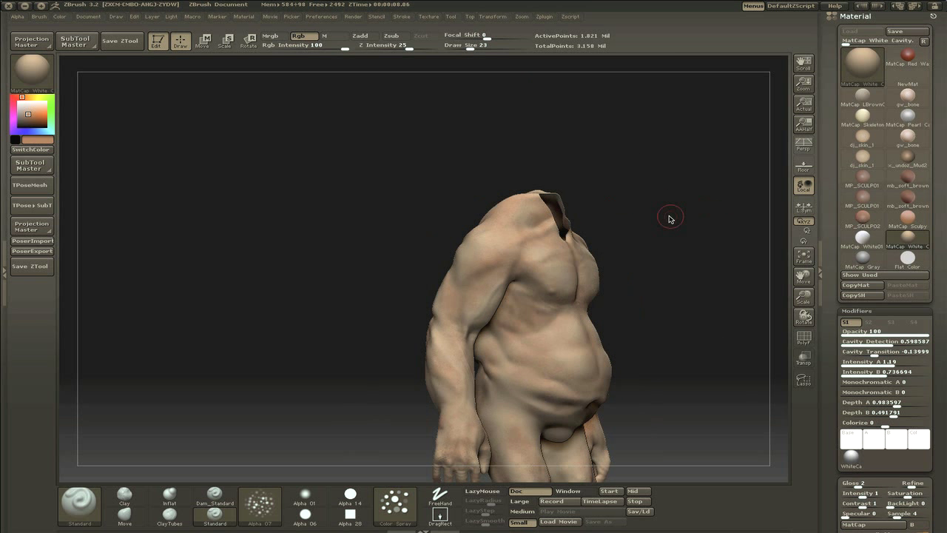
pyautogui.moveTo(670, 218); pyautogui.dragTo(642, 231)
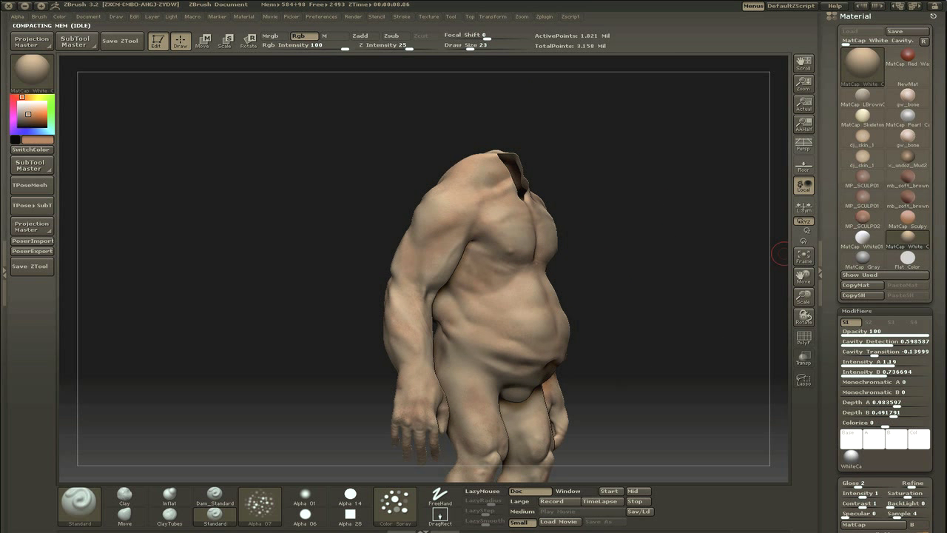
pyautogui.moveTo(781, 253); pyautogui.dragTo(651, 274)
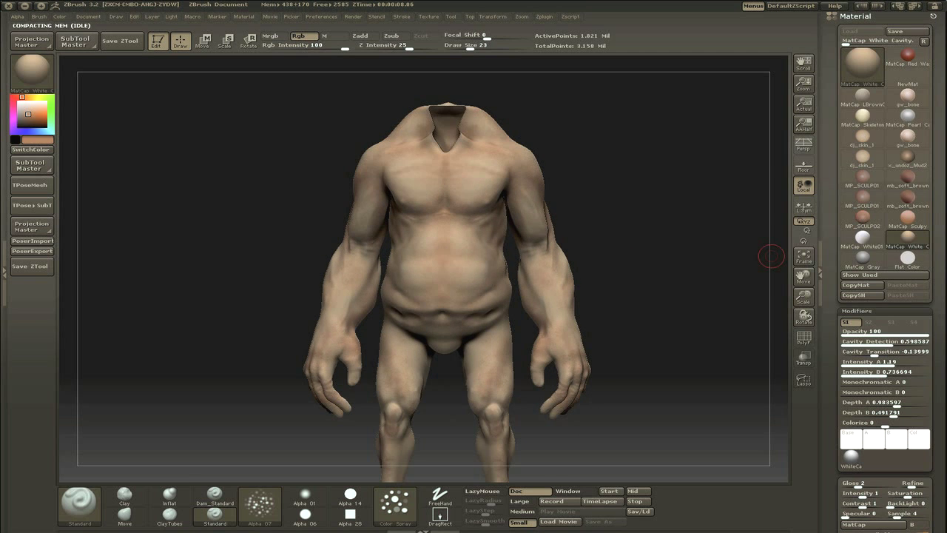
# Spray the pinkish tone onto the back of the shoulder and upper arm, adjusting the draw size
pyautogui.keyDown('alt'); pyautogui.moveTo(771, 255); pyautogui.dragTo(509, 222); pyautogui.keyUp('alt')
pyautogui.moveTo(688, 251); pyautogui.dragTo(592, 261)
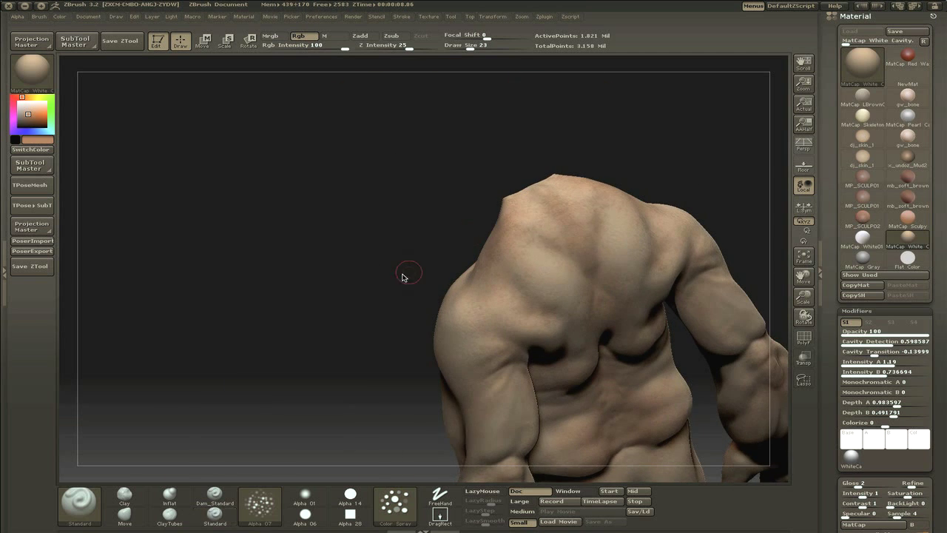
pyautogui.moveTo(403, 277); pyautogui.dragTo(488, 215)
pyautogui.moveTo(372, 351); pyautogui.dragTo(442, 318)
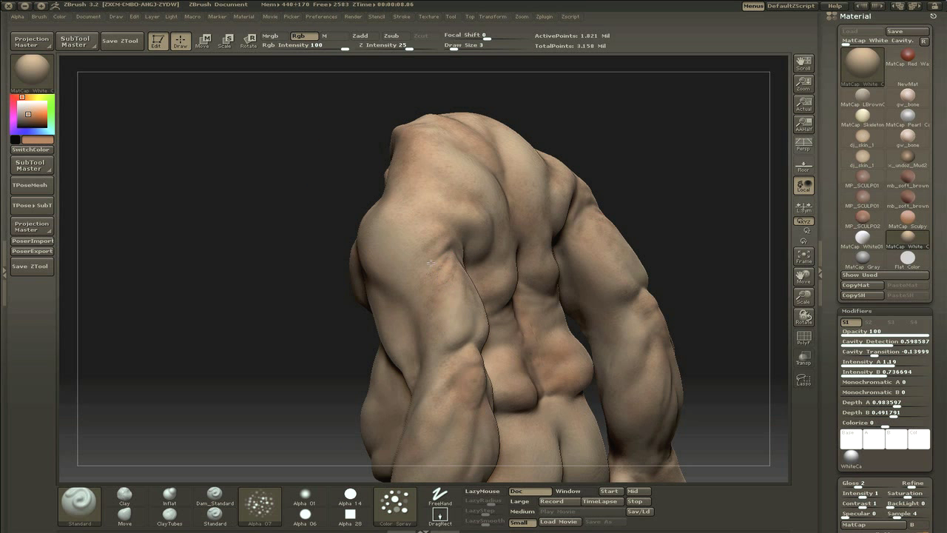
pyautogui.moveTo(355, 289); pyautogui.dragTo(448, 266)
pyautogui.press('s')
pyautogui.moveTo(456, 257); pyautogui.dragTo(462, 256)
pyautogui.click(454, 267)
# Extend the pinkish tone along the back of the arm and over the buttocks with a draw size of 33
pyautogui.moveTo(363, 266); pyautogui.dragTo(155, 259)
pyautogui.moveTo(466, 303)
pyautogui.mouseDown()
pyautogui.moveTo(388, 305)
pyautogui.moveTo(423, 294)
pyautogui.mouseUp()
pyautogui.keyDown('alt'); pyautogui.moveTo(533, 296); pyautogui.dragTo(518, 244); pyautogui.keyUp('alt')
pyautogui.moveTo(488, 252); pyautogui.dragTo(632, 231)
pyautogui.keyDown('alt'); pyautogui.moveTo(632, 231); pyautogui.dragTo(520, 279); pyautogui.keyUp('alt')
pyautogui.moveTo(724, 311); pyautogui.dragTo(766, 307)
pyautogui.keyDown('alt'); pyautogui.moveTo(724, 311); pyautogui.dragTo(636, 237); pyautogui.keyUp('alt')
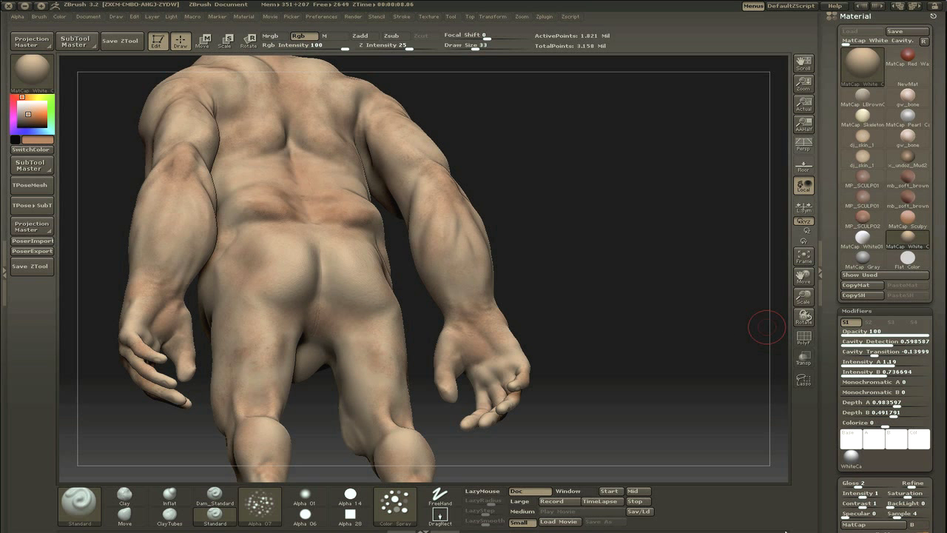
pyautogui.moveTo(264, 299); pyautogui.dragTo(271, 288)
pyautogui.moveTo(551, 289); pyautogui.dragTo(397, 340)
pyautogui.moveTo(575, 384)
pyautogui.keyDown('alt'); pyautogui.mouseDown()
pyautogui.moveTo(569, 290)
pyautogui.moveTo(740, 244)
pyautogui.mouseUp(); pyautogui.keyUp('alt')
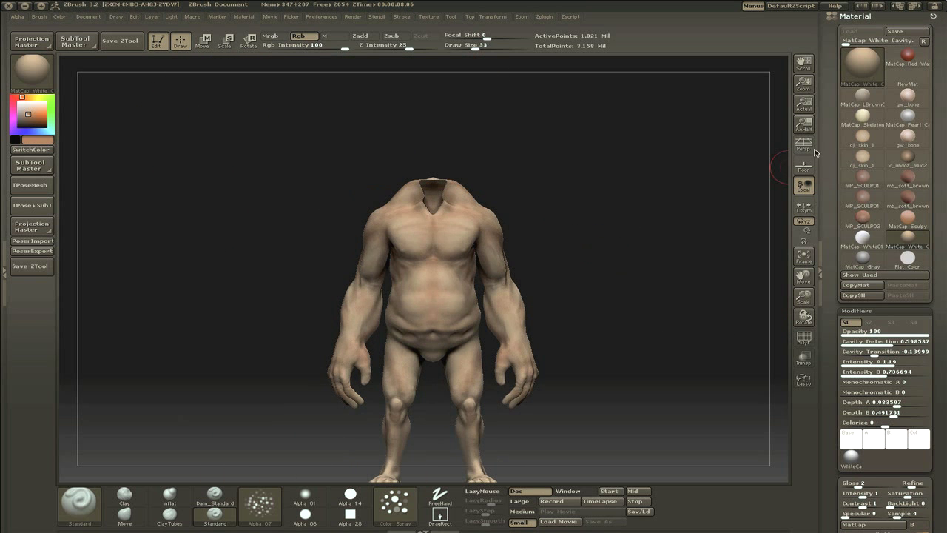
# Choose a muted brown skin tone for the Color Spray brush at an RGB intensity of 61
pyautogui.moveTo(941, 477); pyautogui.dragTo(940, 232)
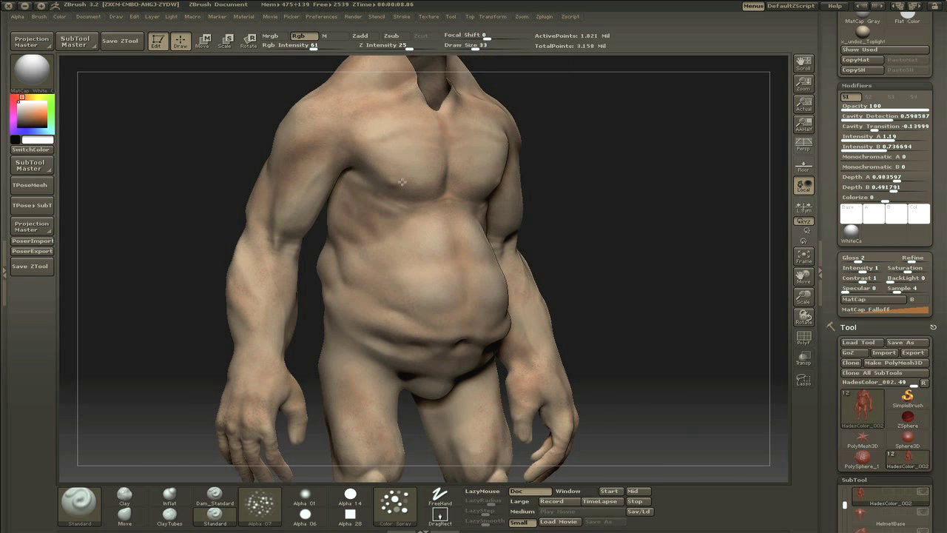
pyautogui.moveTo(642, 185); pyautogui.dragTo(405, 257)
pyautogui.moveTo(414, 325); pyautogui.dragTo(495, 94)
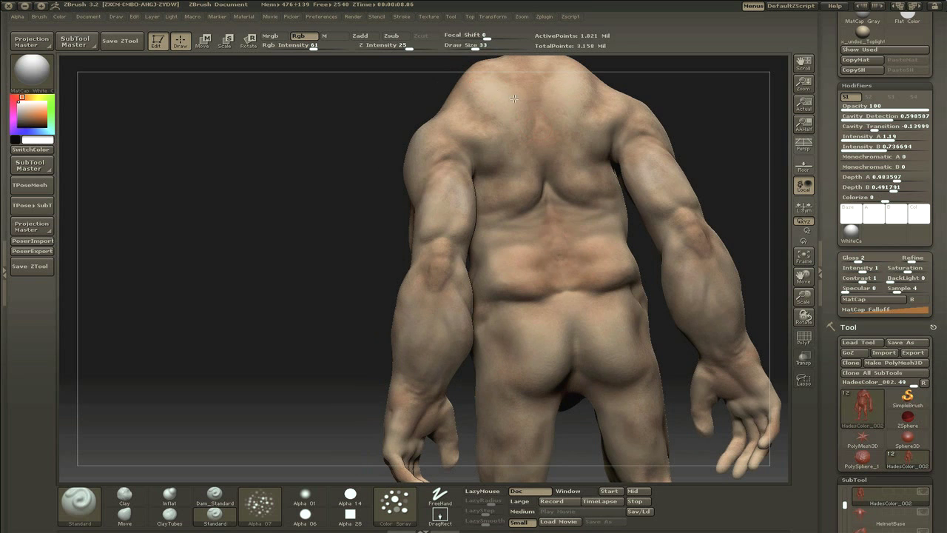
pyautogui.moveTo(547, 242); pyautogui.dragTo(265, 222)
pyautogui.click(24, 116)
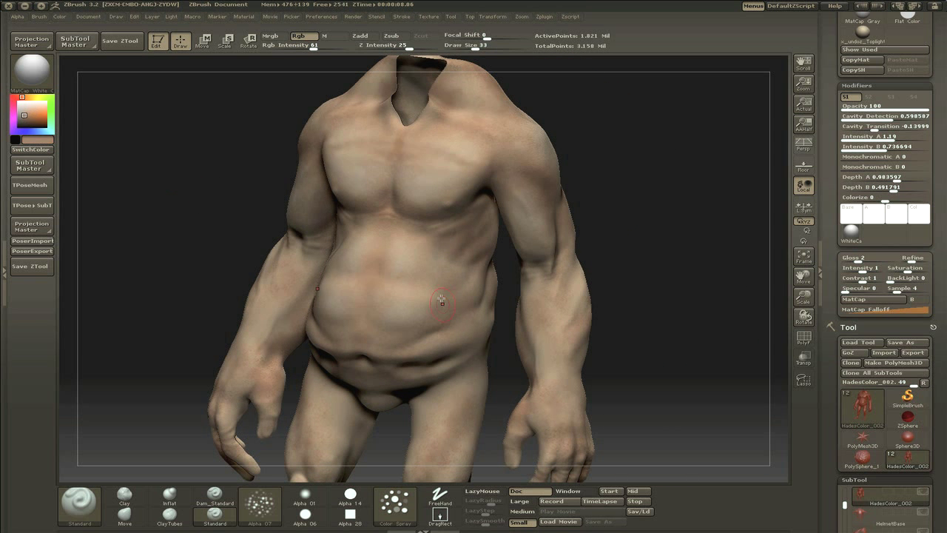
pyautogui.moveTo(618, 248); pyautogui.dragTo(686, 247)
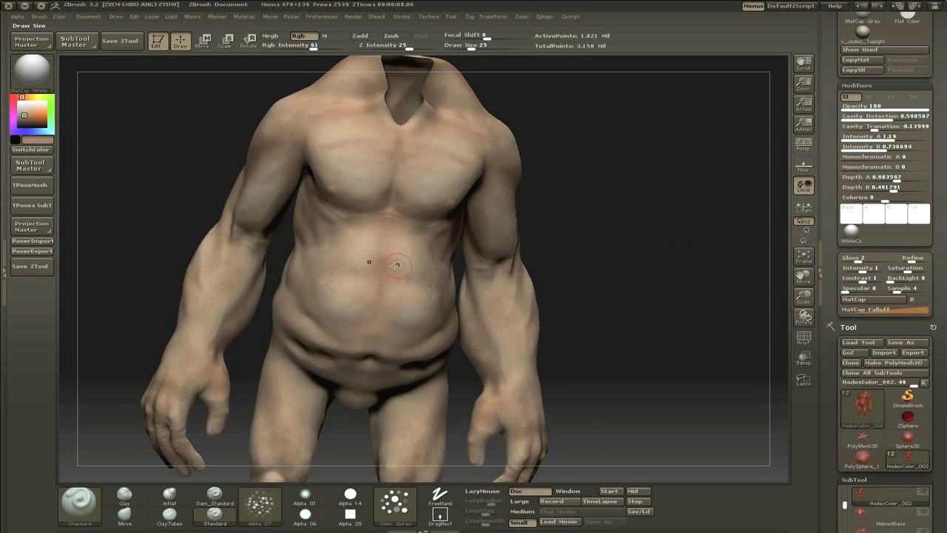
# Spray the muted brown over the belly, chest and shoulder, starting with a draw size of 25
pyautogui.keyDown('alt'); pyautogui.moveTo(594, 130); pyautogui.dragTo(566, 277); pyautogui.keyUp('alt')
pyautogui.keyDown('alt'); pyautogui.moveTo(680, 185); pyautogui.dragTo(670, 111); pyautogui.keyUp('alt')
pyautogui.moveTo(552, 222); pyautogui.dragTo(651, 240)
pyautogui.moveTo(483, 239)
pyautogui.mouseDown()
pyautogui.moveTo(410, 281)
pyautogui.moveTo(477, 258)
pyautogui.mouseUp()
pyautogui.press('s')
pyautogui.click(399, 223)
pyautogui.moveTo(300, 182)
pyautogui.keyDown('alt'); pyautogui.mouseDown()
pyautogui.moveTo(296, 241)
pyautogui.moveTo(256, 249)
pyautogui.moveTo(354, 144)
pyautogui.mouseUp(); pyautogui.keyUp('alt')
pyautogui.moveTo(296, 152); pyautogui.dragTo(311, 112)
# Continue the muted brown over the lower body and legs, adjusting the draw size
pyautogui.moveTo(444, 244); pyautogui.dragTo(474, 185)
pyautogui.moveTo(250, 313); pyautogui.dragTo(209, 402)
pyautogui.moveTo(444, 296)
pyautogui.keyDown('shift'); pyautogui.mouseDown()
pyautogui.moveTo(385, 299)
pyautogui.moveTo(562, 288)
pyautogui.mouseUp(); pyautogui.keyUp('shift')
pyautogui.moveTo(481, 340)
pyautogui.keyDown('alt'); pyautogui.mouseDown()
pyautogui.moveTo(448, 283)
pyautogui.moveTo(617, 148)
pyautogui.moveTo(566, 74)
pyautogui.mouseUp(); pyautogui.keyUp('alt')
pyautogui.press('s')
pyautogui.click(447, 258)
pyautogui.moveTo(442, 263); pyautogui.dragTo(435, 281)
pyautogui.moveTo(422, 201)
pyautogui.mouseDown()
pyautogui.moveTo(438, 179)
pyautogui.moveTo(404, 210)
pyautogui.mouseUp()
# Work the muted brown around the sides and back of the lower body
pyautogui.moveTo(560, 333)
pyautogui.mouseDown()
pyautogui.moveTo(589, 256)
pyautogui.moveTo(547, 248)
pyautogui.mouseUp()
pyautogui.moveTo(391, 218)
pyautogui.mouseDown()
pyautogui.moveTo(388, 257)
pyautogui.moveTo(404, 296)
pyautogui.mouseUp()
pyautogui.moveTo(592, 199)
pyautogui.mouseDown()
pyautogui.moveTo(528, 200)
pyautogui.moveTo(489, 215)
pyautogui.mouseUp()
pyautogui.moveTo(633, 253); pyautogui.dragTo(458, 185)
pyautogui.moveTo(158, 345); pyautogui.dragTo(533, 244)
pyautogui.moveTo(433, 250); pyautogui.dragTo(403, 216)
pyautogui.moveTo(562, 326)
pyautogui.mouseDown()
pyautogui.moveTo(341, 251)
pyautogui.moveTo(311, 185)
pyautogui.mouseUp()
pyautogui.moveTo(443, 151); pyautogui.dragTo(395, 131)
pyautogui.keyDown('alt'); pyautogui.moveTo(614, 176); pyautogui.dragTo(518, 309); pyautogui.keyUp('alt')
# Pick a redder skin tone and spray it over the upper body
pyautogui.click(13, 97)
pyautogui.click(27, 113)
pyautogui.moveTo(301, 266); pyautogui.dragTo(395, 331)
pyautogui.moveTo(533, 318)
pyautogui.keyDown('shift'); pyautogui.mouseDown()
pyautogui.moveTo(585, 272)
pyautogui.moveTo(448, 266)
pyautogui.moveTo(385, 275)
pyautogui.mouseUp(); pyautogui.keyUp('shift')
pyautogui.press('c')
pyautogui.moveTo(302, 268)
pyautogui.mouseDown()
pyautogui.moveTo(330, 283)
pyautogui.moveTo(475, 300)
pyautogui.mouseUp()
pyautogui.keyDown('alt'); pyautogui.moveTo(629, 151); pyautogui.dragTo(511, 307); pyautogui.keyUp('alt')
pyautogui.moveTo(386, 157); pyautogui.dragTo(392, 126)
pyautogui.moveTo(466, 122); pyautogui.dragTo(385, 137)
pyautogui.moveTo(438, 224); pyautogui.dragTo(424, 263)
# Pick a desaturated mauve and spray it along the spine and lower back with a draw size of 35
pyautogui.moveTo(536, 345)
pyautogui.keyDown('alt'); pyautogui.mouseDown()
pyautogui.moveTo(512, 272)
pyautogui.moveTo(264, 232)
pyautogui.moveTo(365, 273)
pyautogui.moveTo(399, 317)
pyautogui.moveTo(517, 284)
pyautogui.mouseUp(); pyautogui.keyUp('alt')
pyautogui.moveTo(557, 259); pyautogui.dragTo(578, 247)
pyautogui.moveTo(648, 259); pyautogui.dragTo(675, 262)
pyautogui.moveTo(557, 350); pyautogui.dragTo(532, 366)
pyautogui.moveTo(274, 296)
pyautogui.mouseDown()
pyautogui.moveTo(212, 277)
pyautogui.moveTo(269, 243)
pyautogui.moveTo(335, 254)
pyautogui.mouseUp()
pyautogui.click(20, 117)
pyautogui.moveTo(566, 228); pyautogui.dragTo(579, 224)
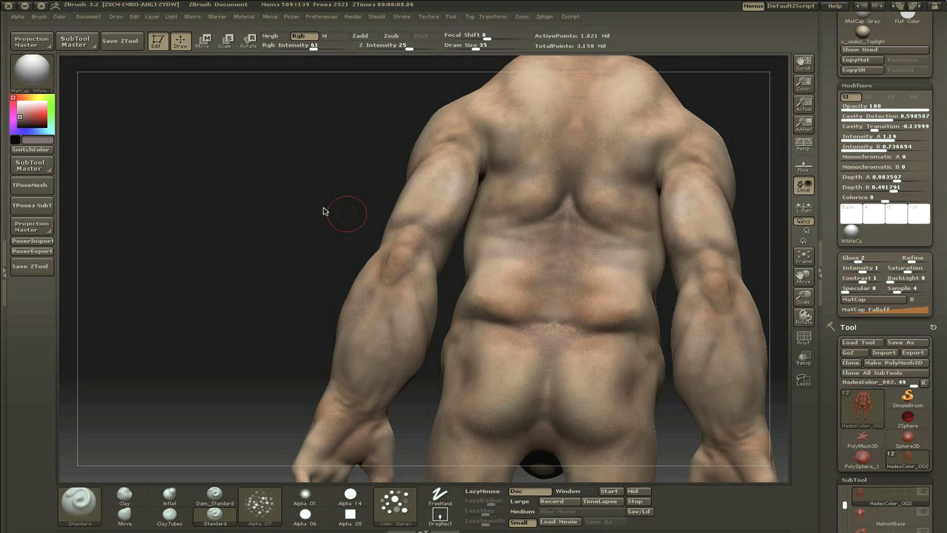
pyautogui.moveTo(511, 141)
pyautogui.mouseDown()
pyautogui.moveTo(555, 125)
pyautogui.moveTo(537, 87)
pyautogui.mouseUp()
# Pick a reddish brown and spray it over the shoulder and chest area with a draw size of 38
pyautogui.moveTo(290, 197)
pyautogui.mouseDown()
pyautogui.moveTo(346, 344)
pyautogui.moveTo(392, 249)
pyautogui.moveTo(443, 243)
pyautogui.moveTo(442, 233)
pyautogui.mouseUp()
pyautogui.click(21, 97)
pyautogui.click(26, 116)
pyautogui.keyDown('alt'); pyautogui.moveTo(577, 170); pyautogui.dragTo(655, 252); pyautogui.keyUp('alt')
pyautogui.moveTo(476, 49); pyautogui.dragTo(463, 49)
pyautogui.click(15, 97)
pyautogui.moveTo(622, 177)
pyautogui.keyDown('alt'); pyautogui.mouseDown()
pyautogui.moveTo(636, 251)
pyautogui.moveTo(547, 248)
pyautogui.moveTo(636, 252)
pyautogui.mouseUp(); pyautogui.keyUp('alt')
pyautogui.moveTo(484, 48); pyautogui.dragTo(463, 49)
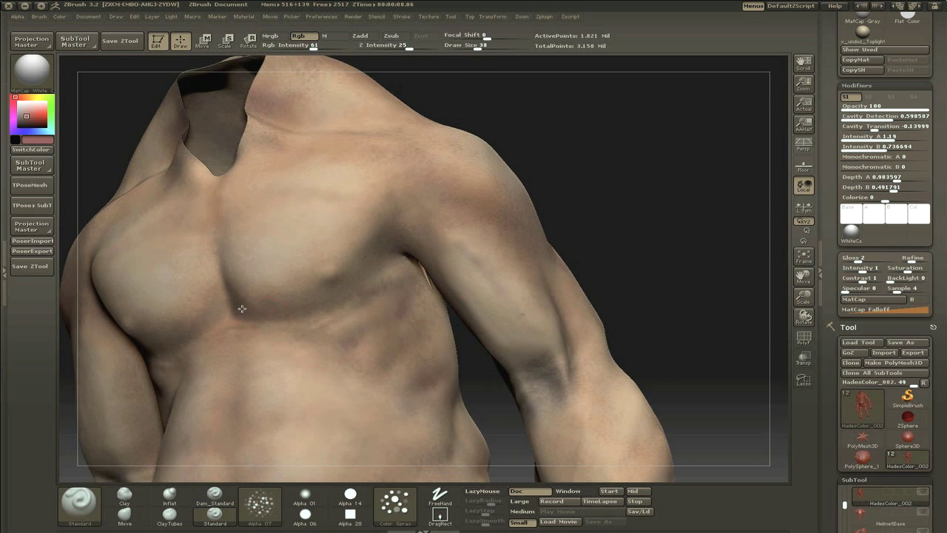
# Reduce the draw size to 30, spray the side of the neck and choose a more muted reddish tone
pyautogui.moveTo(547, 163); pyautogui.dragTo(560, 200)
pyautogui.moveTo(477, 49); pyautogui.dragTo(473, 49)
pyautogui.moveTo(255, 130)
pyautogui.mouseDown()
pyautogui.moveTo(271, 121)
pyautogui.moveTo(255, 138)
pyautogui.mouseUp()
pyautogui.click(22, 115)
pyautogui.moveTo(533, 222)
pyautogui.keyDown('alt'); pyautogui.mouseDown()
pyautogui.moveTo(483, 136)
pyautogui.moveTo(768, 212)
pyautogui.mouseUp(); pyautogui.keyUp('alt')
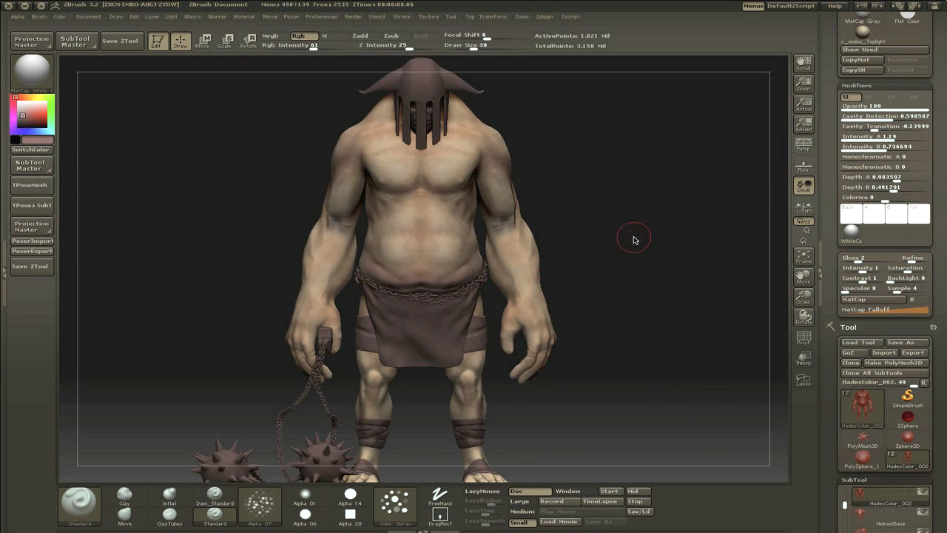
# Spray the muted reddish tone over the forearm and lower belly, and add a warm tan to the belly
pyautogui.moveTo(630, 237); pyautogui.dragTo(359, 347)
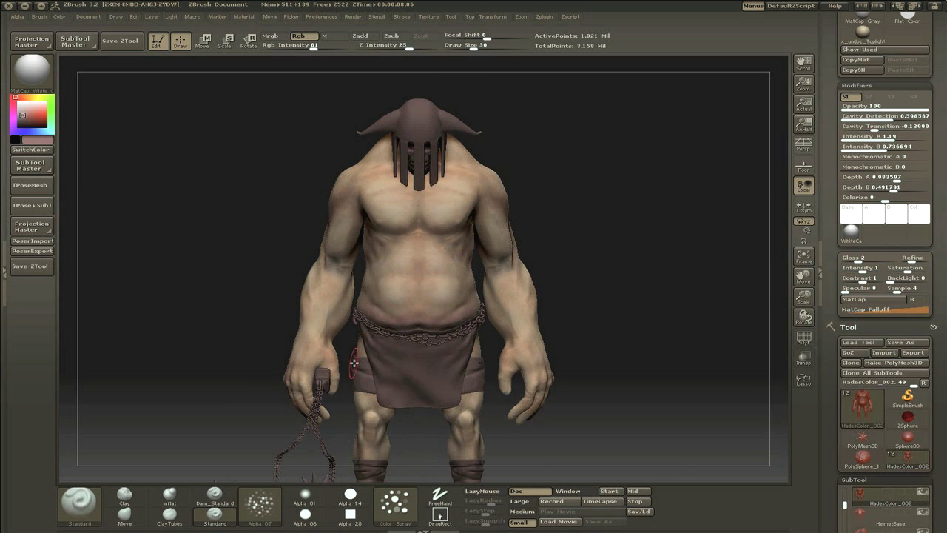
pyautogui.moveTo(335, 271); pyautogui.dragTo(343, 296)
pyautogui.moveTo(431, 312); pyautogui.dragTo(429, 290)
pyautogui.moveTo(665, 252); pyautogui.dragTo(747, 248)
pyautogui.click(25, 97)
pyautogui.click(27, 116)
pyautogui.moveTo(395, 287); pyautogui.dragTo(396, 298)
# Try other materials on the painted figure and show only the body subtool
pyautogui.moveTo(666, 252); pyautogui.dragTo(585, 252)
pyautogui.moveTo(710, 237); pyautogui.dragTo(725, 222)
pyautogui.keyDown('alt'); pyautogui.moveTo(618, 278); pyautogui.dragTo(617, 350); pyautogui.keyUp('alt')
pyautogui.moveTo(577, 251); pyautogui.dragTo(725, 256)
pyautogui.moveTo(488, 259); pyautogui.dragTo(711, 252)
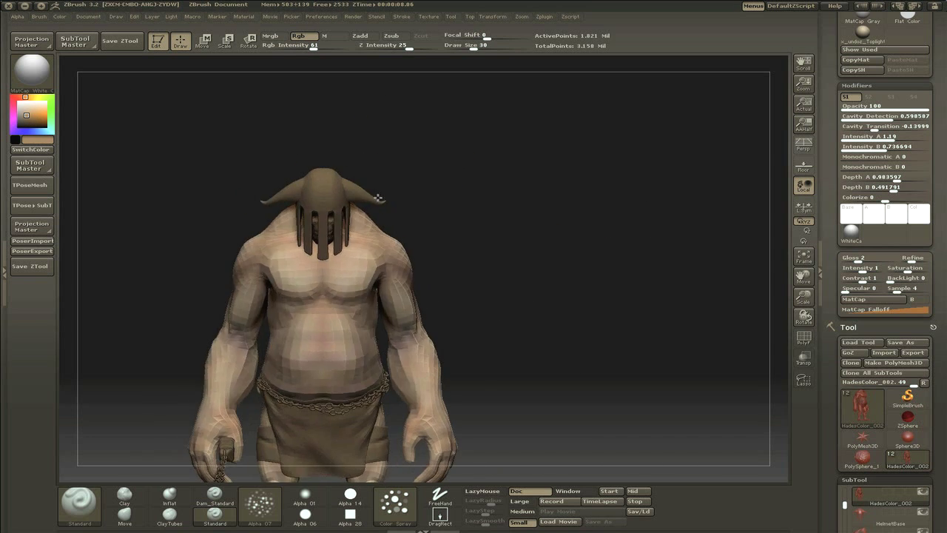
pyautogui.click(32, 72)
pyautogui.click(81, 196)
pyautogui.moveTo(533, 254); pyautogui.dragTo(609, 254)
pyautogui.keyDown('alt'); pyautogui.moveTo(621, 347); pyautogui.dragTo(577, 259); pyautogui.keyUp('alt')
pyautogui.click(922, 371)
pyautogui.click(33, 77)
pyautogui.click(238, 139)
# Spray the warm tan over the front and back of the thighs with a draw size of 30
pyautogui.keyDown('shift'); pyautogui.moveTo(466, 214); pyautogui.dragTo(510, 216); pyautogui.keyUp('shift')
pyautogui.keyDown('alt'); pyautogui.moveTo(442, 232); pyautogui.dragTo(450, 311); pyautogui.keyUp('alt')
pyautogui.moveTo(459, 359); pyautogui.dragTo(462, 233)
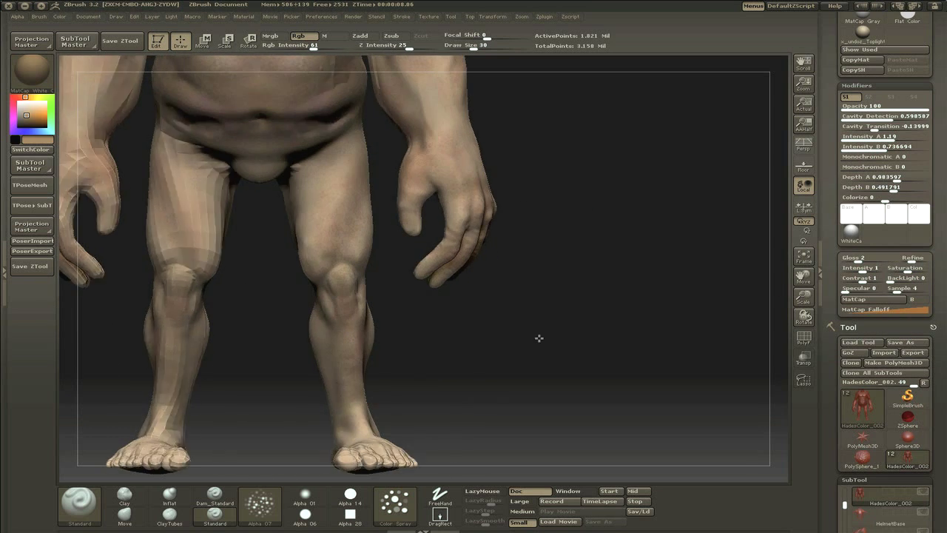
pyautogui.moveTo(538, 338); pyautogui.dragTo(588, 338)
pyautogui.moveTo(315, 190); pyautogui.dragTo(331, 240)
pyautogui.moveTo(537, 249); pyautogui.dragTo(385, 250)
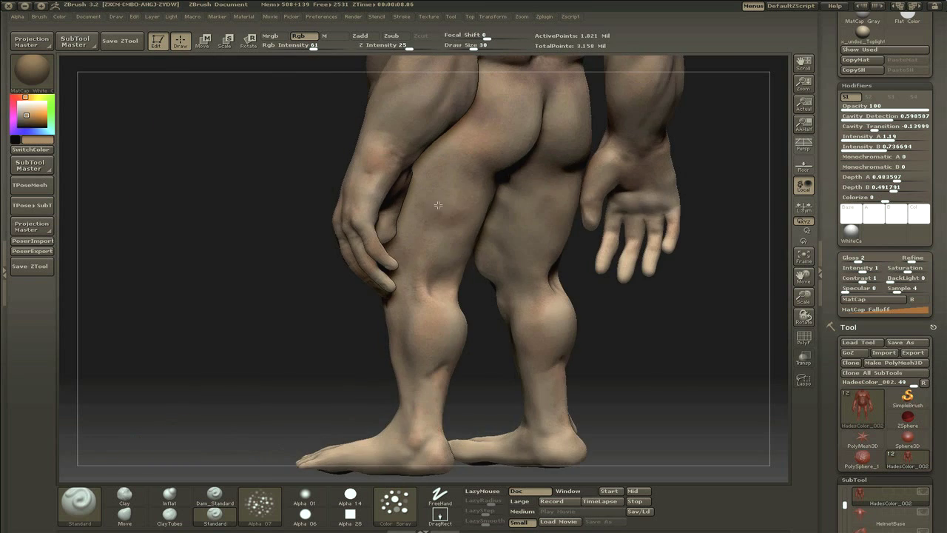
pyautogui.moveTo(438, 205); pyautogui.dragTo(466, 194)
# Spray a muted brown over the back of the thighs and the elbows with a draw size of 15
pyautogui.keyDown('shift'); pyautogui.moveTo(326, 318); pyautogui.dragTo(288, 318); pyautogui.keyUp('shift')
pyautogui.moveTo(436, 333)
pyautogui.mouseDown()
pyautogui.moveTo(439, 287)
pyautogui.moveTo(244, 294)
pyautogui.mouseUp()
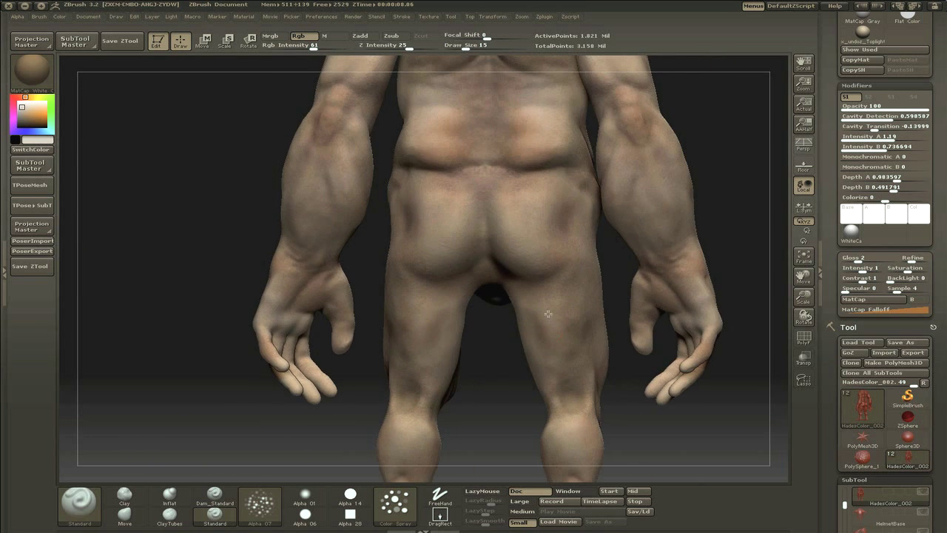
pyautogui.keyDown('alt'); pyautogui.moveTo(526, 314); pyautogui.dragTo(538, 301); pyautogui.keyUp('alt')
pyautogui.keyDown('alt'); pyautogui.moveTo(674, 318); pyautogui.dragTo(701, 270); pyautogui.keyUp('alt')
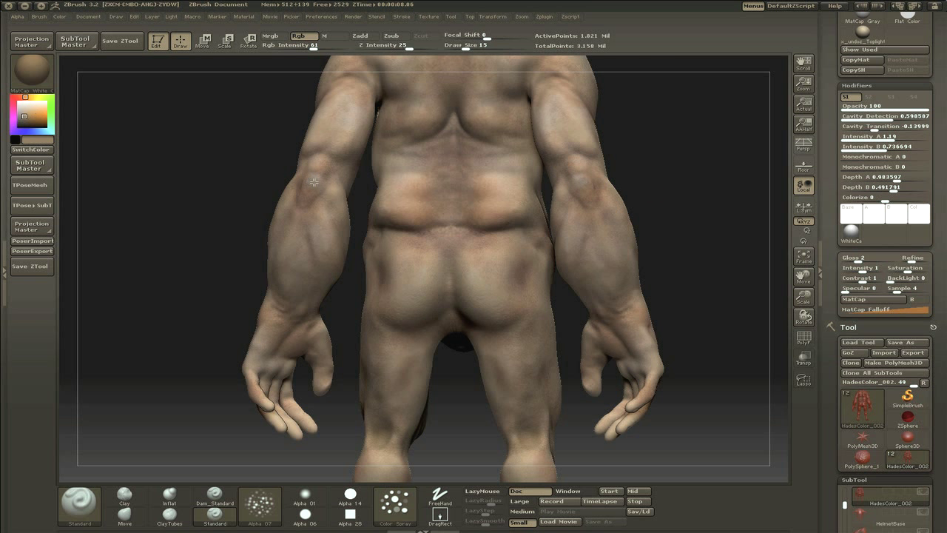
pyautogui.press('f')
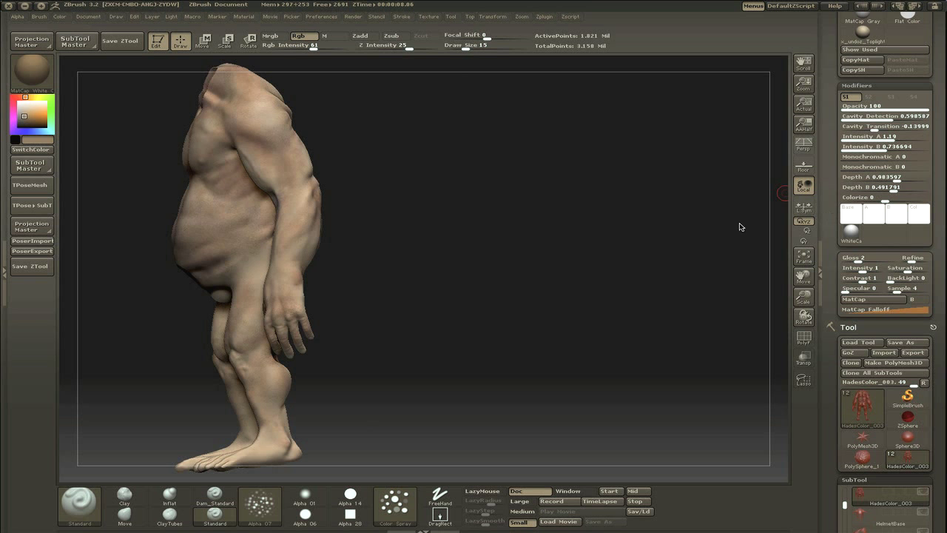
# Continue the muted brown on the side of the upper arm and the back of the calf
pyautogui.moveTo(591, 207); pyautogui.dragTo(562, 260)
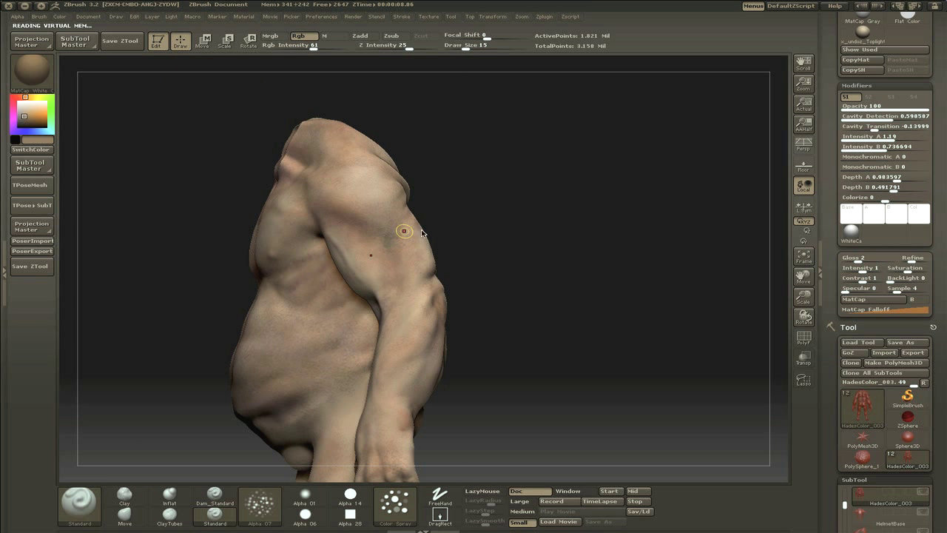
pyautogui.moveTo(462, 226); pyautogui.dragTo(532, 206)
pyautogui.keyDown('alt'); pyautogui.moveTo(532, 205); pyautogui.dragTo(415, 274); pyautogui.keyUp('alt')
pyautogui.moveTo(474, 182); pyautogui.dragTo(372, 253)
pyautogui.keyDown('alt'); pyautogui.moveTo(517, 278); pyautogui.dragTo(523, 187); pyautogui.keyUp('alt')
pyautogui.keyDown('alt'); pyautogui.moveTo(523, 187); pyautogui.dragTo(577, 286); pyautogui.keyUp('alt')
pyautogui.keyDown('alt'); pyautogui.moveTo(576, 414); pyautogui.dragTo(557, 194); pyautogui.keyUp('alt')
pyautogui.moveTo(469, 279); pyautogui.dragTo(381, 285)
pyautogui.moveTo(371, 386); pyautogui.dragTo(389, 342)
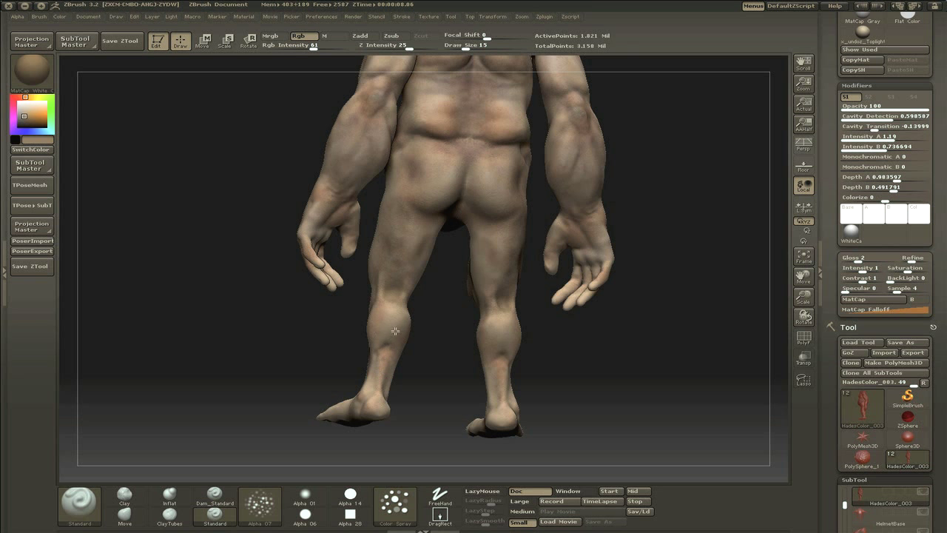
pyautogui.moveTo(312, 321); pyautogui.dragTo(353, 324)
# Pick a warmer tan and spray it down the calves towards the heels
pyautogui.click(31, 115)
pyautogui.moveTo(565, 297); pyautogui.dragTo(500, 305)
pyautogui.moveTo(505, 315); pyautogui.dragTo(511, 321)
pyautogui.keyDown('alt'); pyautogui.moveTo(355, 335); pyautogui.dragTo(357, 388); pyautogui.keyUp('alt')
pyautogui.moveTo(390, 377)
pyautogui.mouseDown()
pyautogui.moveTo(408, 334)
pyautogui.moveTo(402, 340)
pyautogui.mouseUp()
pyautogui.moveTo(311, 363); pyautogui.dragTo(370, 372)
pyautogui.moveTo(403, 404); pyautogui.dragTo(405, 379)
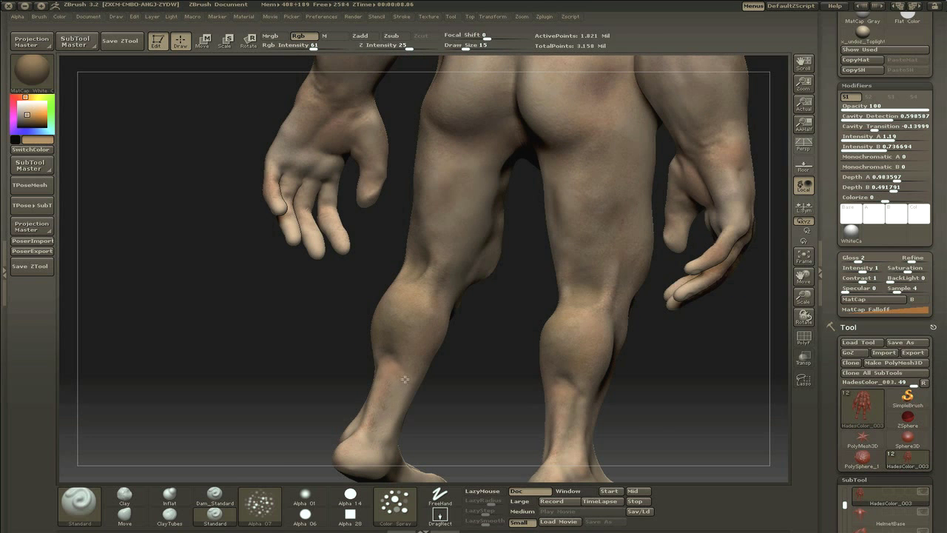
pyautogui.moveTo(386, 428); pyautogui.dragTo(365, 370)
pyautogui.moveTo(244, 345); pyautogui.dragTo(308, 355)
# Spray a warm orange tan over the ankle and foot with a large brush, and select a redder hue
pyautogui.click(29, 113)
pyautogui.moveTo(170, 322); pyautogui.dragTo(394, 334)
pyautogui.keyDown('shift'); pyautogui.moveTo(306, 359); pyautogui.dragTo(310, 341); pyautogui.keyUp('shift')
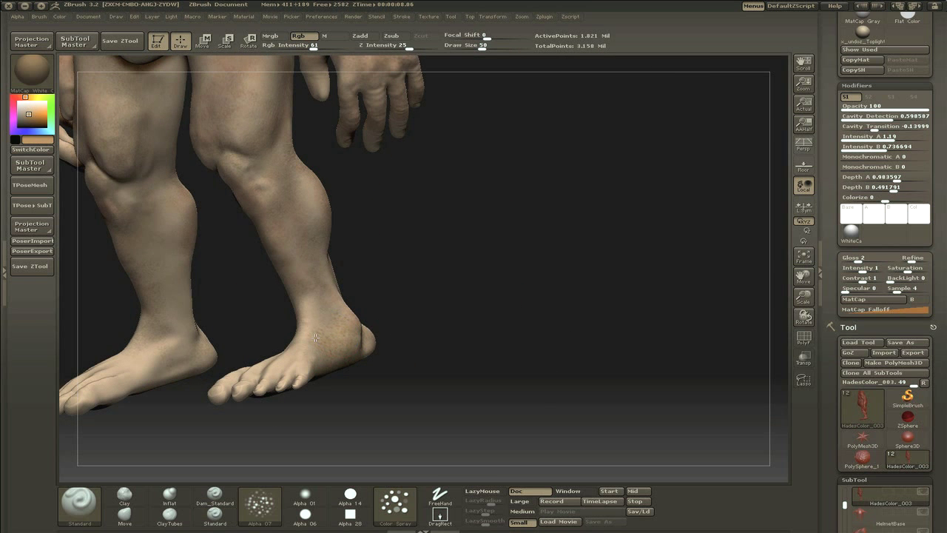
pyautogui.moveTo(414, 308); pyautogui.dragTo(495, 325)
pyautogui.press('[')
pyautogui.moveTo(284, 423)
pyautogui.mouseDown()
pyautogui.moveTo(317, 398)
pyautogui.moveTo(302, 351)
pyautogui.mouseUp()
pyautogui.moveTo(373, 404); pyautogui.dragTo(253, 351)
pyautogui.click(17, 96)
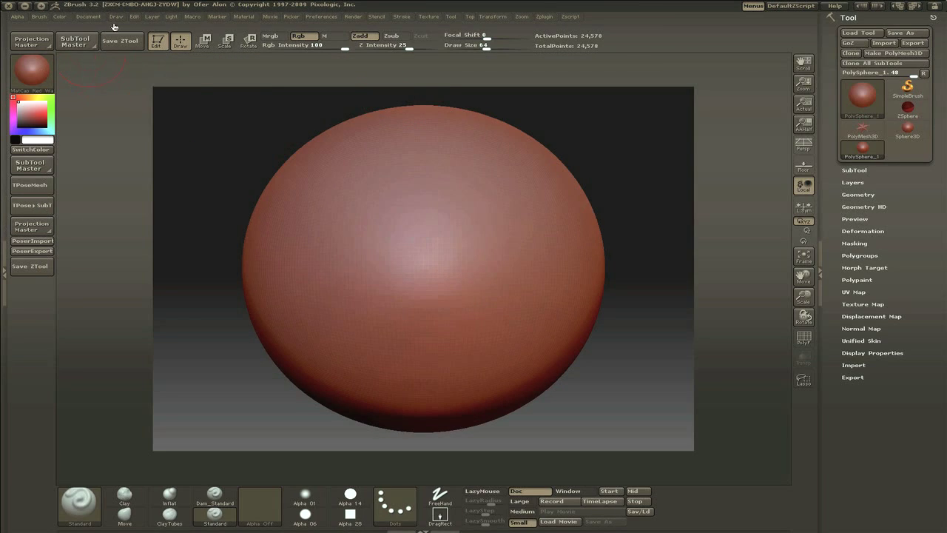
# Double the document size and clear the canvas
pyautogui.click(88, 16)
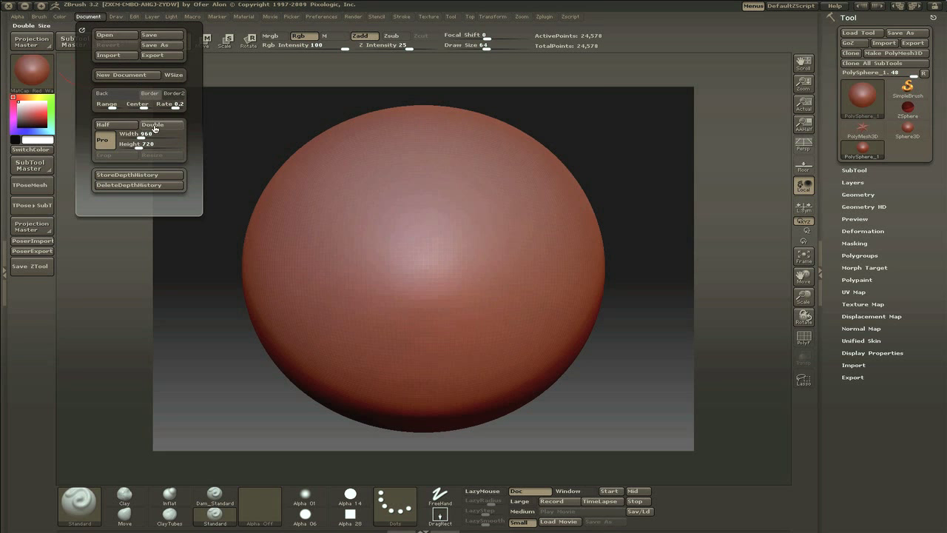
pyautogui.click(155, 128)
pyautogui.click(578, 172)
pyautogui.hotkey('ctrl', 'n')
# Load the tool HadesColor_003.ZTL and draw it onto the canvas
pyautogui.click(862, 34)
pyautogui.moveTo(620, 158); pyautogui.dragTo(620, 240)
pyautogui.click(472, 231)
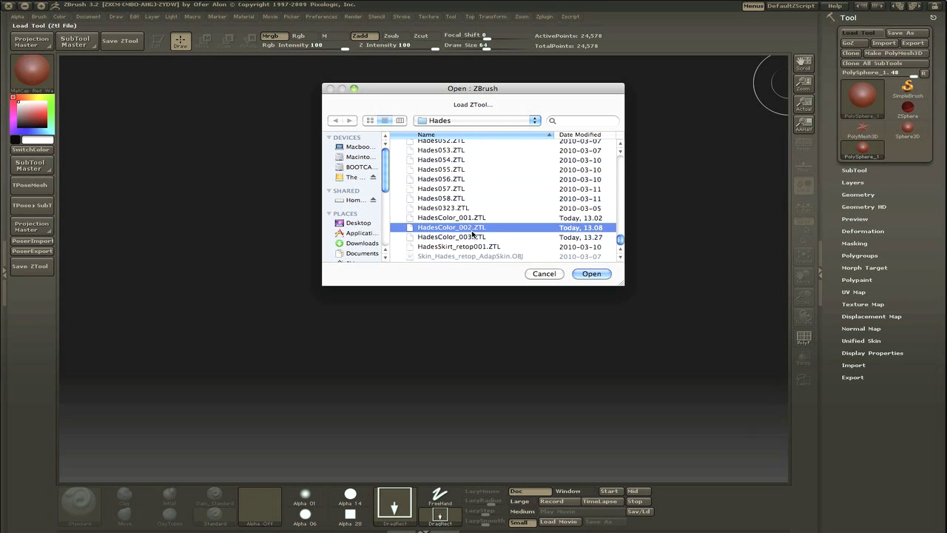
pyautogui.doubleClick(473, 237)
pyautogui.moveTo(420, 243); pyautogui.dragTo(417, 481)
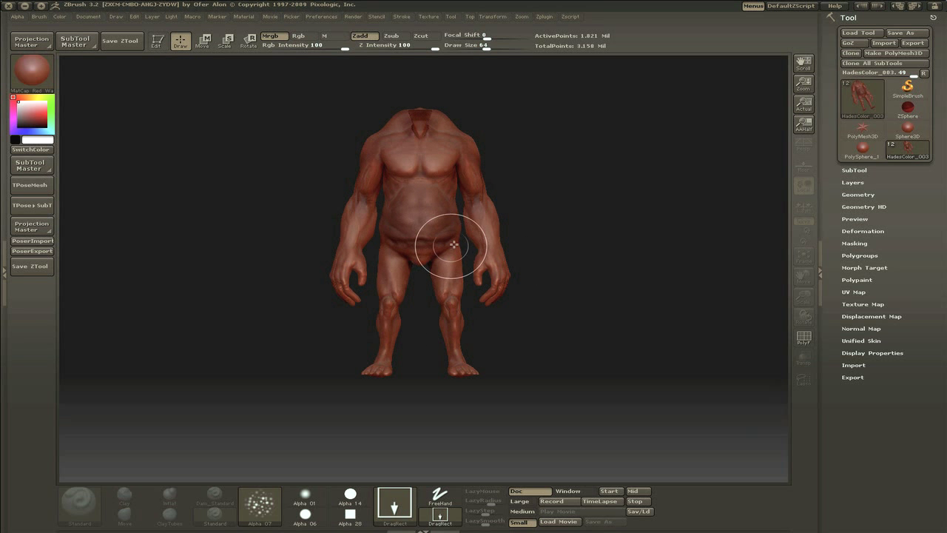
# Put the placed body in Edit mode and apply the MatCap White Cavity material
pyautogui.press('t')
pyautogui.click(874, 281)
pyautogui.click(46, 83)
pyautogui.click(97, 87)
pyautogui.keyDown('alt'); pyautogui.moveTo(266, 111); pyautogui.dragTo(266, 152); pyautogui.keyUp('alt')
# Dock the Material palette above the Tool palette and expand its Modifiers
pyautogui.click(4, 141)
pyautogui.moveTo(364, 19)
pyautogui.moveTo(362, 27); pyautogui.dragTo(124, 67)
pyautogui.click(127, 127)
pyautogui.click(858, 171)
# Set the MatCap White Cavity material's Cavity Detection to 0.68309 and Depth B to 0.7377
pyautogui.click(891, 203)
pyautogui.click(900, 203)
pyautogui.moveTo(887, 265); pyautogui.dragTo(896, 274)
pyautogui.click(895, 274)
pyautogui.moveTo(781, 250); pyautogui.dragTo(673, 214)
pyautogui.keyDown('alt'); pyautogui.moveTo(645, 181); pyautogui.dragTo(753, 188); pyautogui.keyUp('alt')
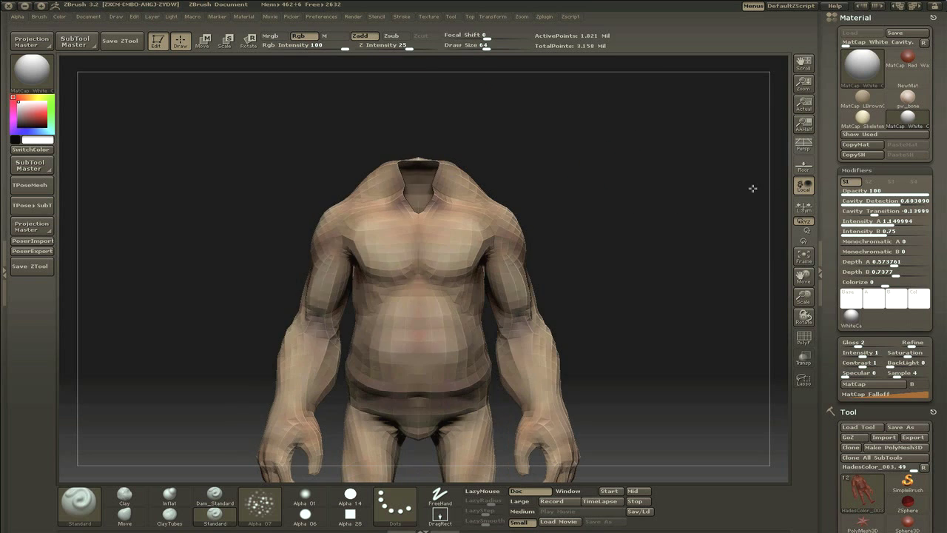
# Compare the painted body under the Flat Color and x_undoz_Texture materials
pyautogui.click(32, 72)
pyautogui.click(81, 196)
pyautogui.click(33, 72)
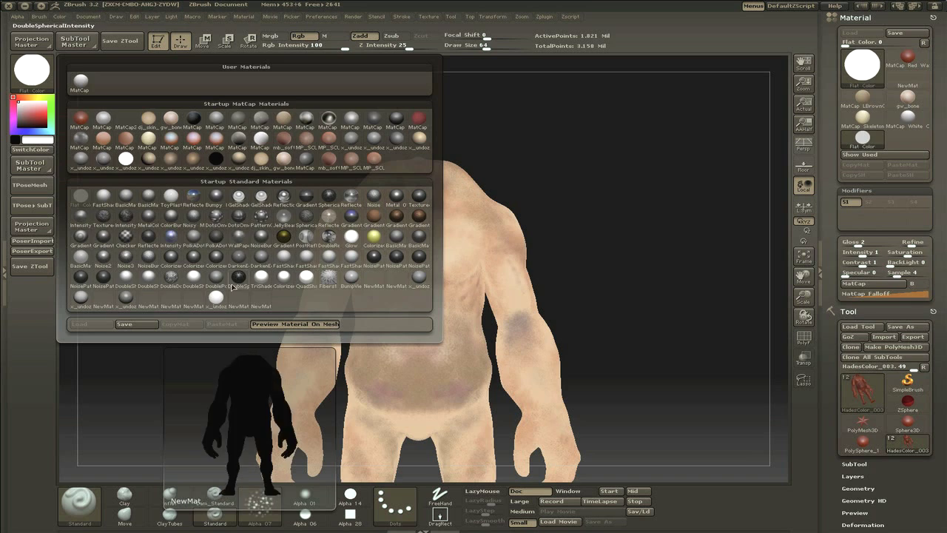
pyautogui.click(214, 299)
pyautogui.click(32, 72)
pyautogui.click(81, 197)
pyautogui.click(32, 72)
# Sample a tan skin colour from the body and set the material back to MatCap White Cavity
pyautogui.moveTo(31, 104); pyautogui.dragTo(370, 243)
pyautogui.click(33, 72)
pyautogui.click(303, 155)
pyautogui.moveTo(476, 121); pyautogui.dragTo(134, 89)
pyautogui.click(33, 72)
pyautogui.click(78, 195)
pyautogui.click(32, 72)
pyautogui.click(303, 155)
# Set the material's Intensity A to 1.450394 and Depth A to 0.7377
pyautogui.moveTo(651, 159); pyautogui.dragTo(511, 162)
pyautogui.moveTo(899, 243); pyautogui.dragTo(903, 243)
pyautogui.keyDown('alt'); pyautogui.moveTo(655, 310); pyautogui.dragTo(510, 307); pyautogui.keyUp('alt')
pyautogui.moveTo(892, 285); pyautogui.dragTo(895, 285)
# Undo the test stroke on the body and change the stroke type to Color Spray
pyautogui.moveTo(766, 278)
pyautogui.mouseDown()
pyautogui.moveTo(678, 272)
pyautogui.moveTo(632, 380)
pyautogui.mouseUp()
pyautogui.moveTo(403, 248)
pyautogui.mouseDown()
pyautogui.moveTo(385, 259)
pyautogui.moveTo(375, 344)
pyautogui.mouseUp()
pyautogui.hotkey('ctrl', 'z')
pyautogui.click(394, 505)
pyautogui.click(439, 349)
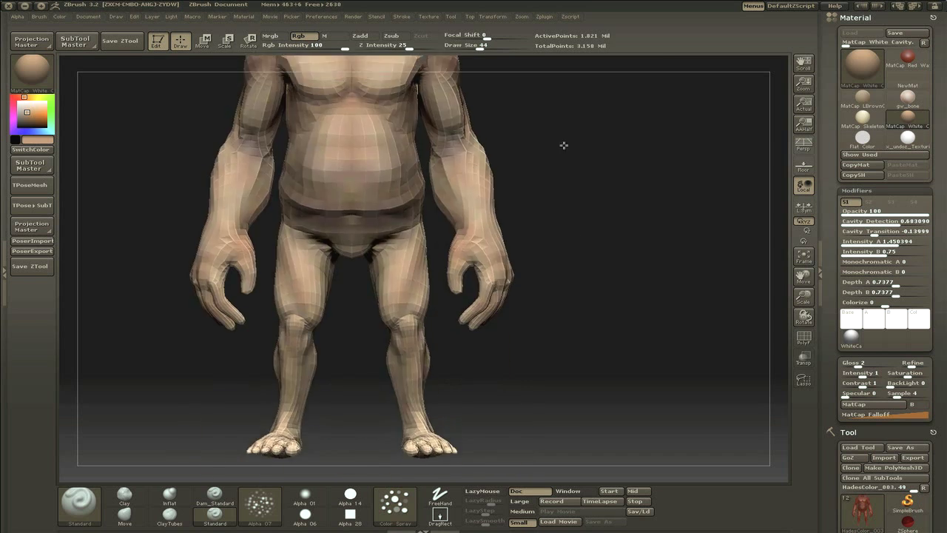
# Spray the sampled tan over the knees, shins and ankles
pyautogui.moveTo(564, 145)
pyautogui.mouseDown()
pyautogui.moveTo(255, 370)
pyautogui.moveTo(251, 414)
pyautogui.moveTo(219, 225)
pyautogui.mouseUp()
pyautogui.moveTo(348, 307); pyautogui.dragTo(361, 302)
pyautogui.moveTo(268, 334); pyautogui.dragTo(333, 341)
pyautogui.moveTo(315, 426); pyautogui.dragTo(263, 422)
pyautogui.moveTo(269, 349)
pyautogui.mouseDown()
pyautogui.moveTo(367, 357)
pyautogui.moveTo(330, 384)
pyautogui.mouseUp()
pyautogui.moveTo(206, 387); pyautogui.dragTo(259, 376)
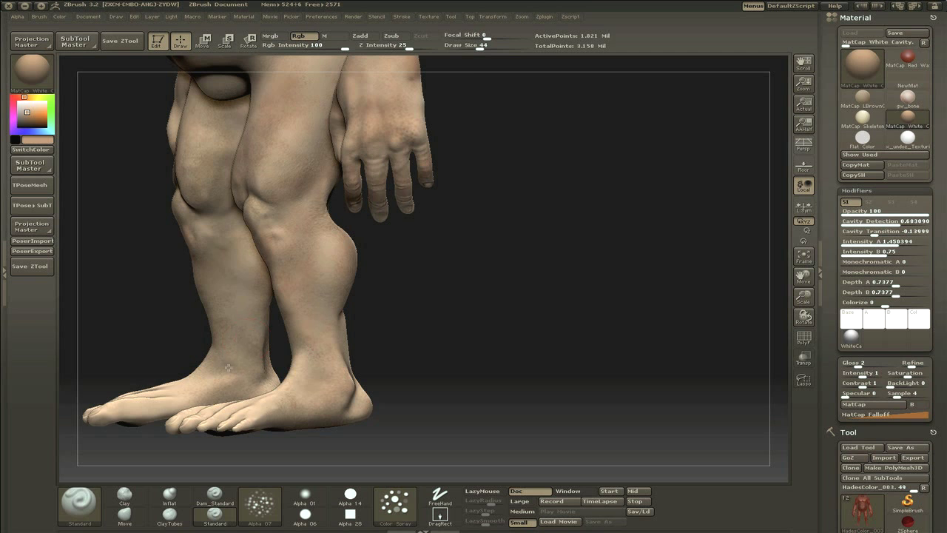
# Shift the tan to a redder hue and spray it over the lower legs and feet from several sides
pyautogui.moveTo(435, 333); pyautogui.dragTo(596, 342)
pyautogui.moveTo(385, 427); pyautogui.dragTo(349, 435)
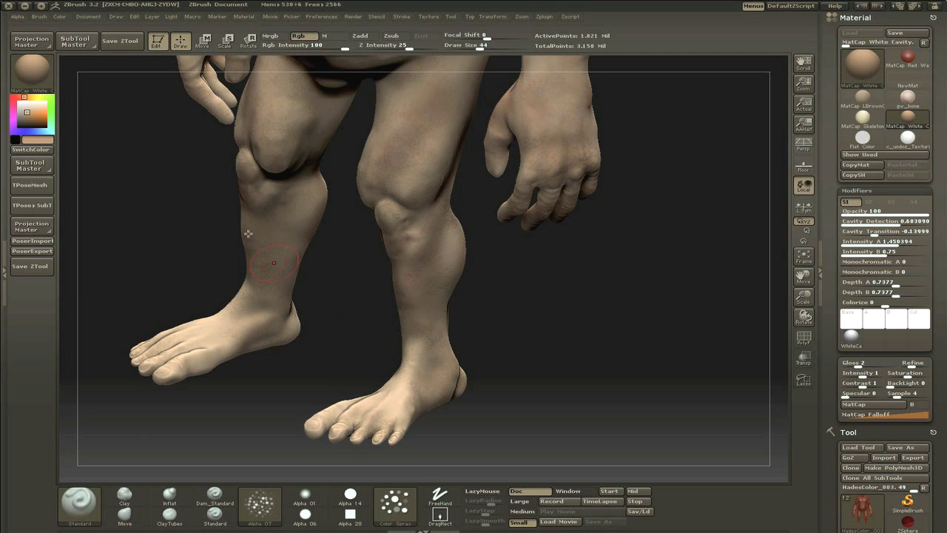
pyautogui.moveTo(347, 337); pyautogui.dragTo(296, 339)
pyautogui.moveTo(529, 340); pyautogui.dragTo(651, 342)
pyautogui.moveTo(477, 347); pyautogui.dragTo(453, 365)
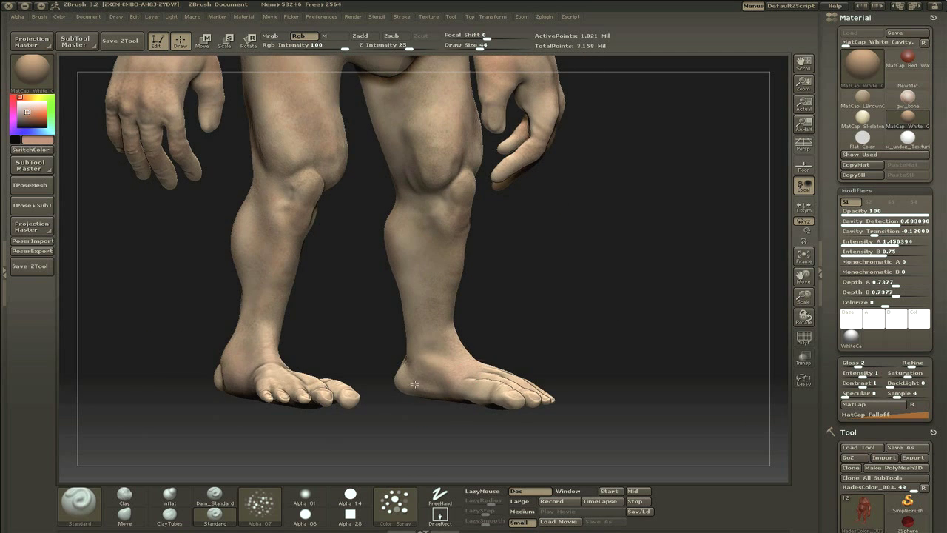
pyautogui.moveTo(584, 355); pyautogui.dragTo(533, 357)
pyautogui.moveTo(458, 404); pyautogui.dragTo(499, 393)
# Try spraying the toenails in a pale pinkish grey with the draw size at 24
pyautogui.moveTo(26, 111); pyautogui.dragTo(24, 115)
pyautogui.moveTo(453, 405)
pyautogui.mouseDown()
pyautogui.moveTo(465, 389)
pyautogui.moveTo(449, 411)
pyautogui.mouseUp()
pyautogui.hotkey('ctrl', 'z')
pyautogui.press('s')
pyautogui.keyDown('alt'); pyautogui.moveTo(584, 353); pyautogui.dragTo(618, 355); pyautogui.keyUp('alt')
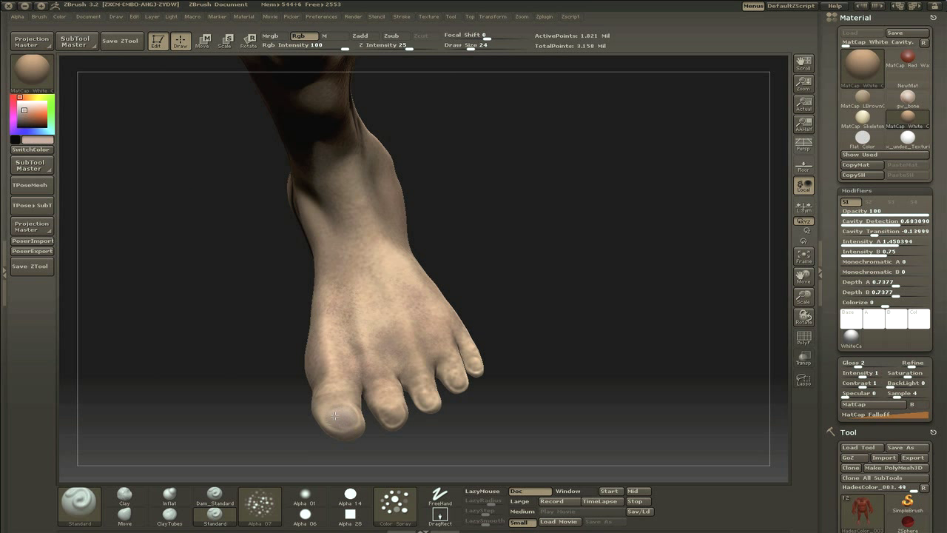
pyautogui.hotkey('ctrl', 'z')
pyautogui.hotkey('ctrl', 'z')
pyautogui.hotkey('ctrl', 'z')
# Paint the toenails greyish brown with the FreeHand stroke and Alpha 01, raising the draw size to 59
pyautogui.click(26, 112)
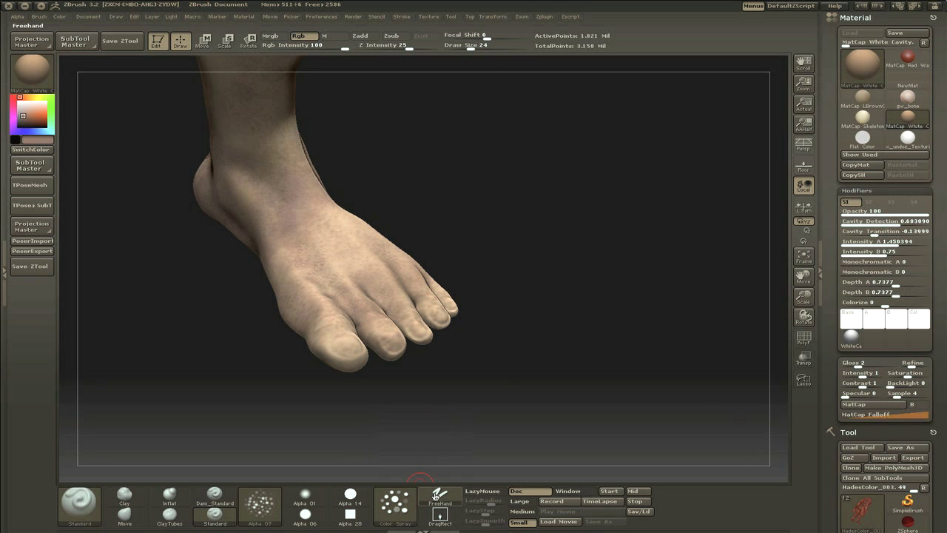
pyautogui.click(435, 496)
pyautogui.click(305, 496)
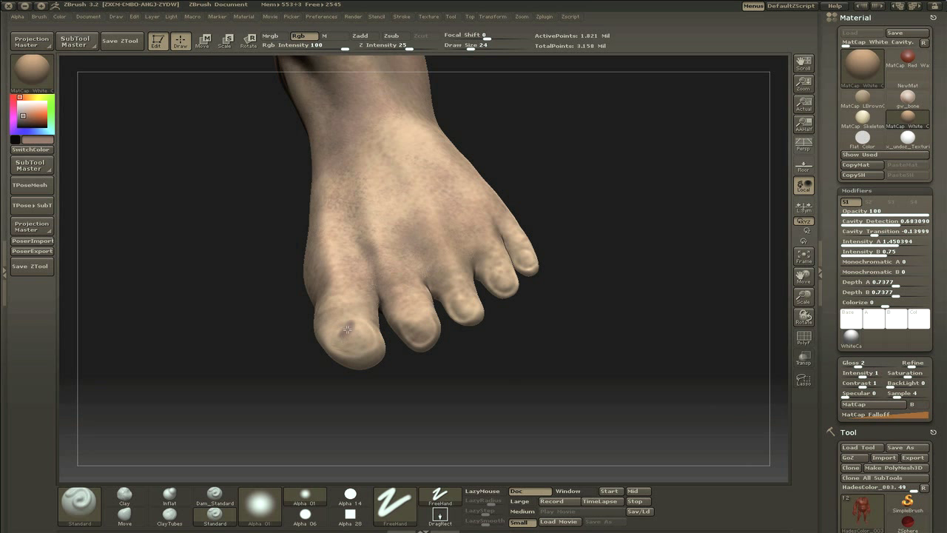
pyautogui.press(']')
pyautogui.press(']')
pyautogui.press(']')
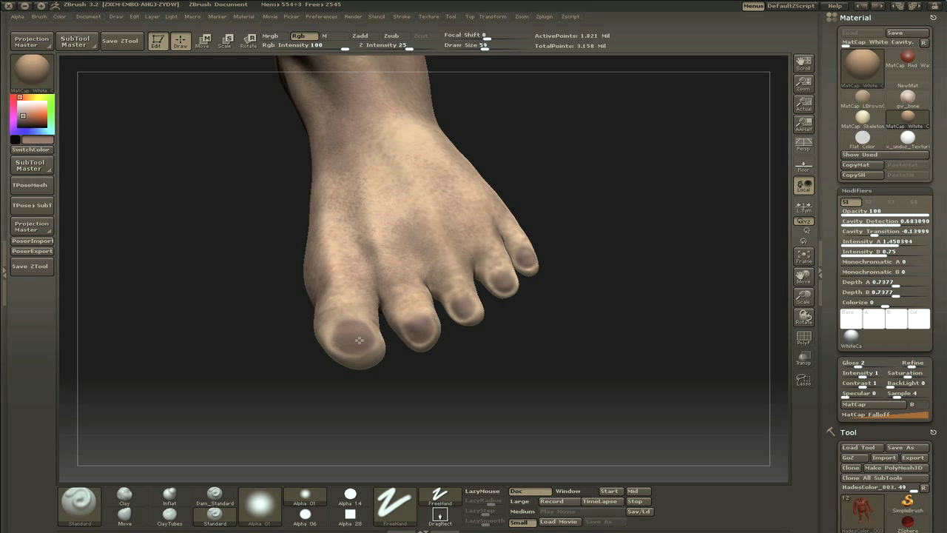
# Switch to Alpha 07 and lighten the big toenail with a pale pinkish grey
pyautogui.click(24, 110)
pyautogui.click(261, 504)
pyautogui.click(353, 338)
pyautogui.moveTo(356, 334); pyautogui.dragTo(359, 338)
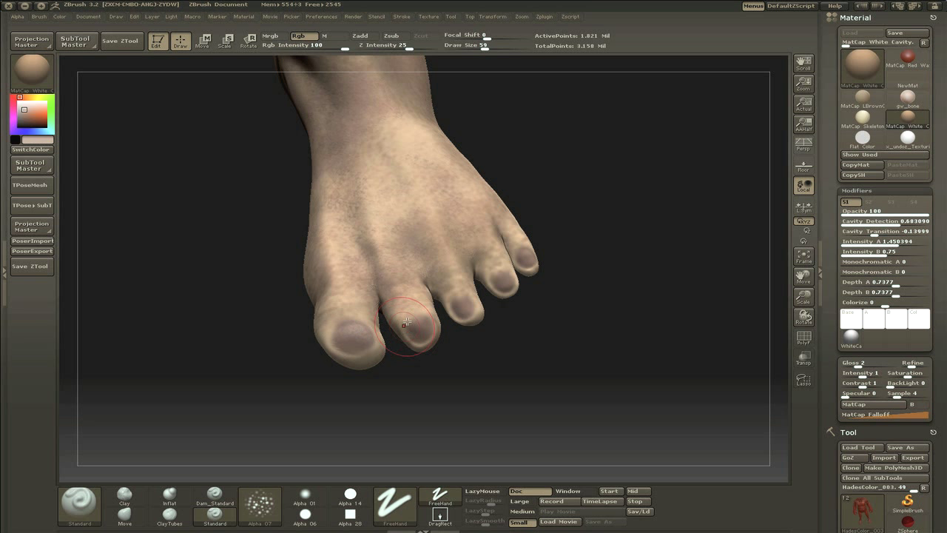
# Darken the toenail edges with a greyish brown at draw size 17
pyautogui.moveTo(27, 116); pyautogui.dragTo(27, 117)
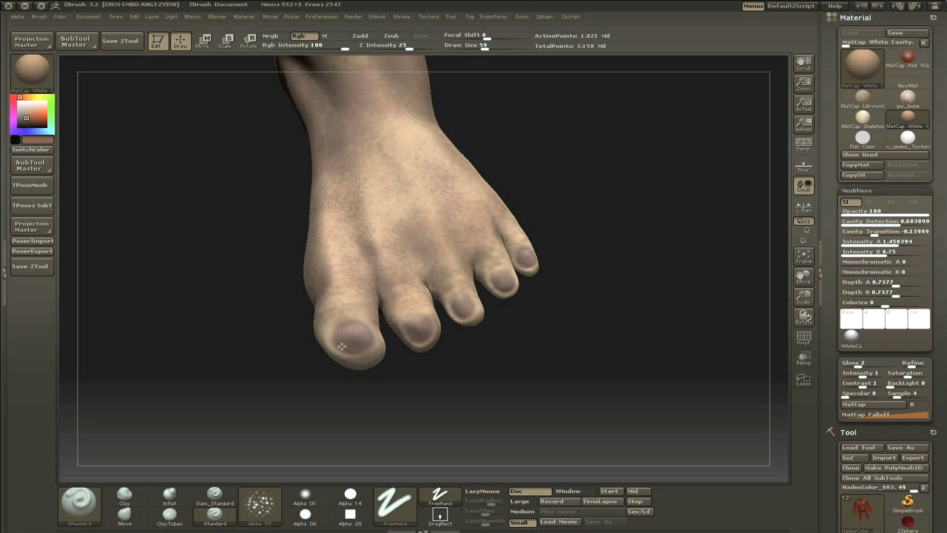
pyautogui.click(24, 118)
pyautogui.press('s')
pyautogui.click(351, 323)
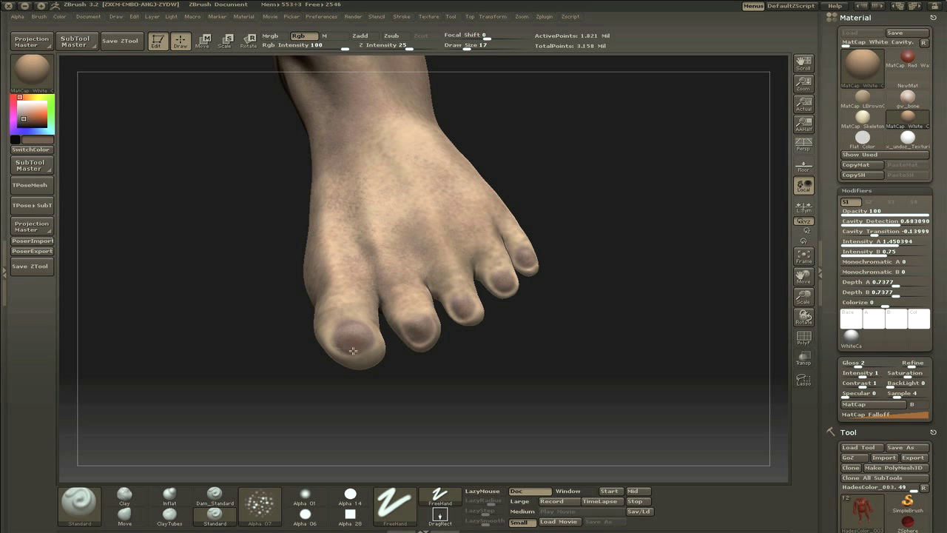
pyautogui.moveTo(555, 241); pyautogui.dragTo(608, 185)
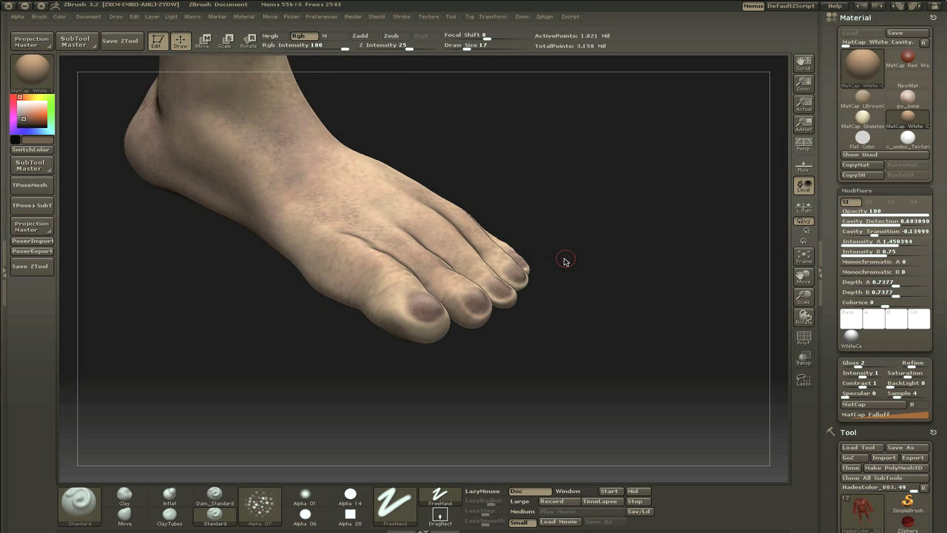
pyautogui.moveTo(565, 259); pyautogui.dragTo(511, 303)
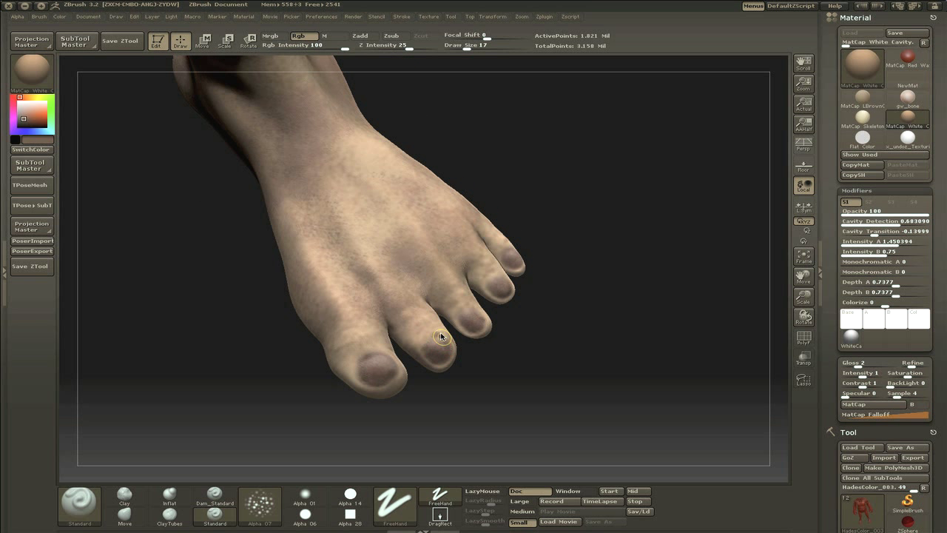
# Return to the Color Spray stroke, undo the last stroke, and sample a light tan from the foot
pyautogui.click(393, 505)
pyautogui.click(440, 346)
pyautogui.press('c')
pyautogui.hotkey('ctrl', 'z')
pyautogui.moveTo(26, 112); pyautogui.dragTo(310, 232)
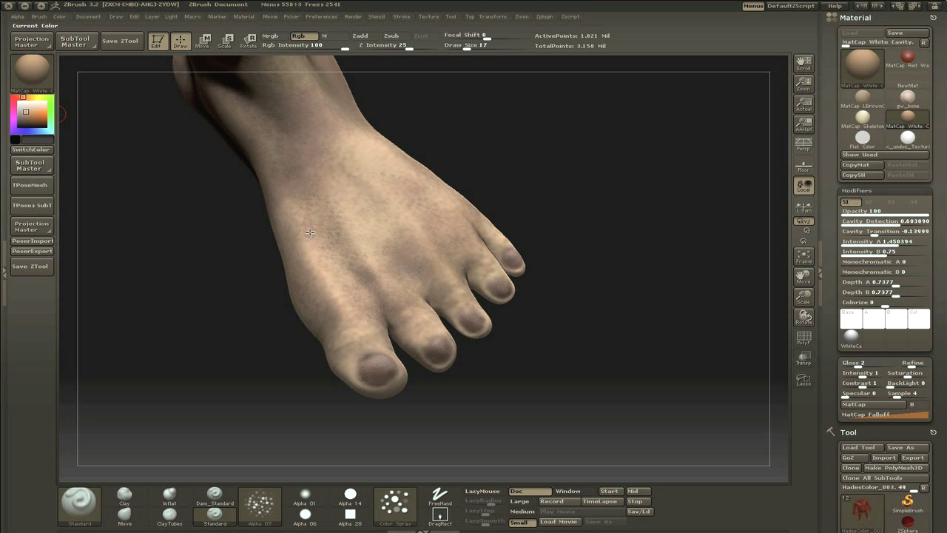
pyautogui.keyDown('alt'); pyautogui.moveTo(580, 291); pyautogui.dragTo(367, 284); pyautogui.keyUp('alt')
pyautogui.moveTo(458, 283); pyautogui.dragTo(348, 306)
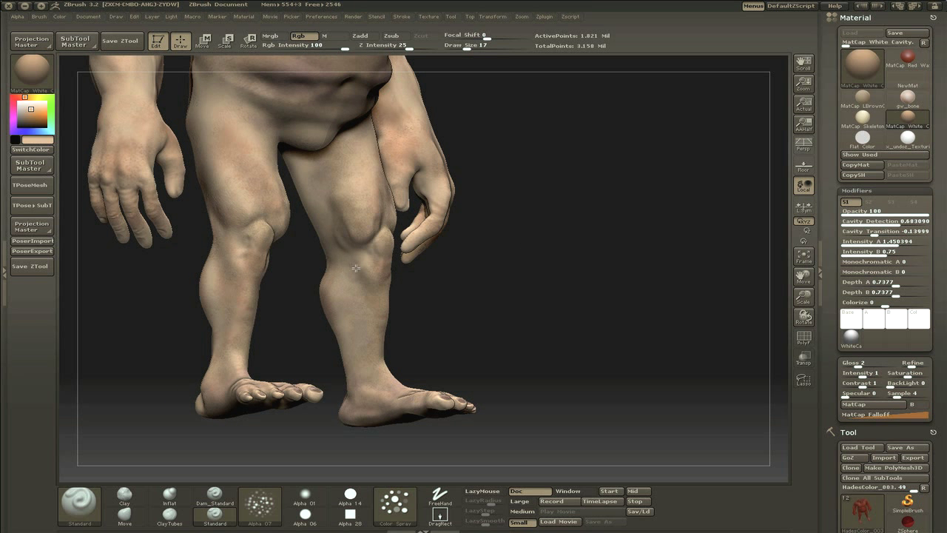
# Set Rgb Intensity to 61 and the draw size to 41, and save the tool as HadesColor_004
pyautogui.click(314, 48)
pyautogui.click(478, 49)
pyautogui.hotkey('ctrl', 's')
pyautogui.press('Return')
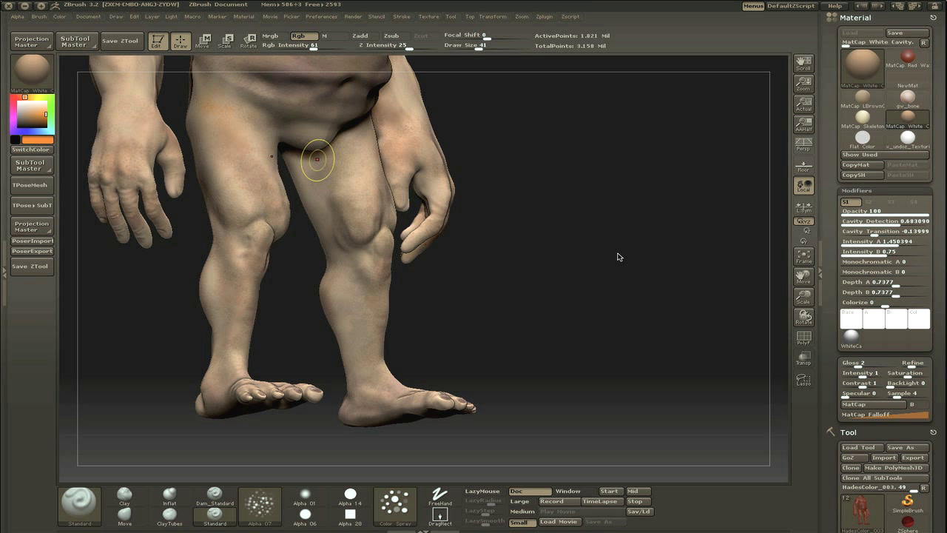
# Undo the last orange stroke and spray a red tint over the chest and arms
pyautogui.moveTo(661, 244)
pyautogui.mouseDown()
pyautogui.moveTo(526, 239)
pyautogui.moveTo(590, 186)
pyautogui.moveTo(603, 196)
pyautogui.moveTo(602, 298)
pyautogui.moveTo(366, 187)
pyautogui.mouseUp()
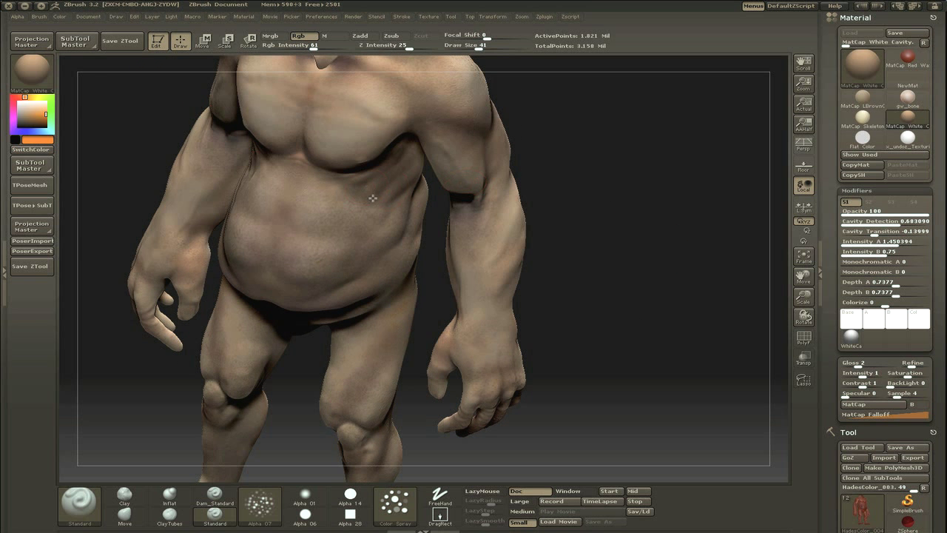
pyautogui.hotkey('ctrl', 'z')
pyautogui.click(19, 97)
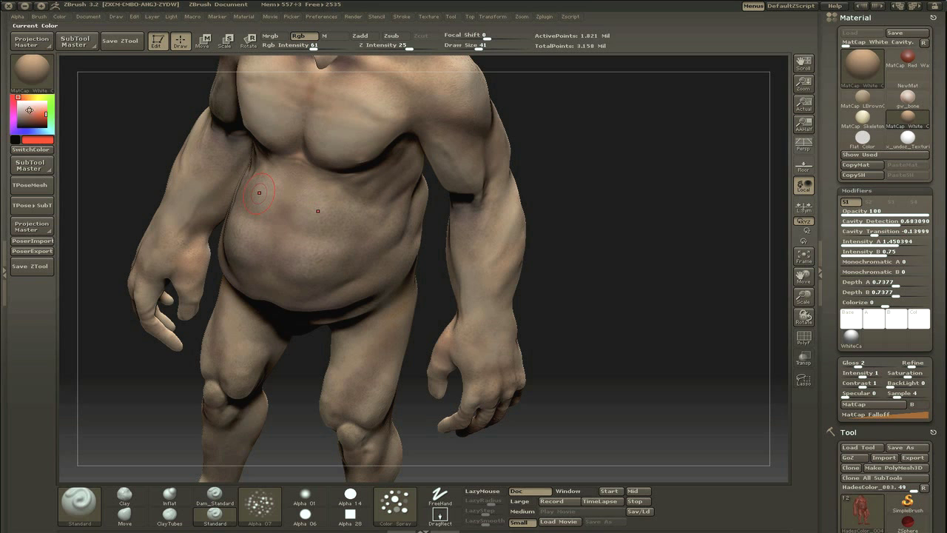
pyautogui.click(39, 119)
pyautogui.keyDown('shift'); pyautogui.moveTo(648, 181); pyautogui.dragTo(552, 260); pyautogui.keyUp('shift')
pyautogui.moveTo(497, 184); pyautogui.dragTo(584, 185)
pyautogui.moveTo(222, 262)
pyautogui.mouseDown()
pyautogui.moveTo(204, 236)
pyautogui.moveTo(199, 199)
pyautogui.mouseUp()
pyautogui.moveTo(637, 159)
pyautogui.mouseDown()
pyautogui.moveTo(543, 161)
pyautogui.moveTo(592, 163)
pyautogui.mouseUp()
# Spray a greyish brown over the belly and the middle of the back, reducing the draw size to 17
pyautogui.click(24, 117)
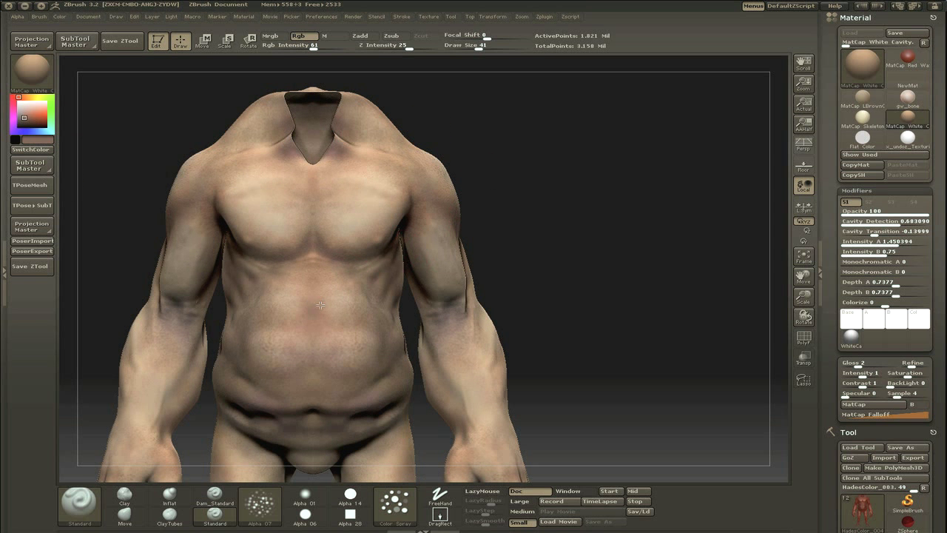
pyautogui.keyDown('alt'); pyautogui.moveTo(543, 318); pyautogui.dragTo(537, 244); pyautogui.keyUp('alt')
pyautogui.moveTo(474, 263)
pyautogui.mouseDown()
pyautogui.moveTo(378, 262)
pyautogui.moveTo(478, 255)
pyautogui.mouseUp()
pyautogui.keyDown('alt'); pyautogui.moveTo(478, 254); pyautogui.dragTo(473, 340); pyautogui.keyUp('alt')
pyautogui.moveTo(429, 374); pyautogui.dragTo(585, 283)
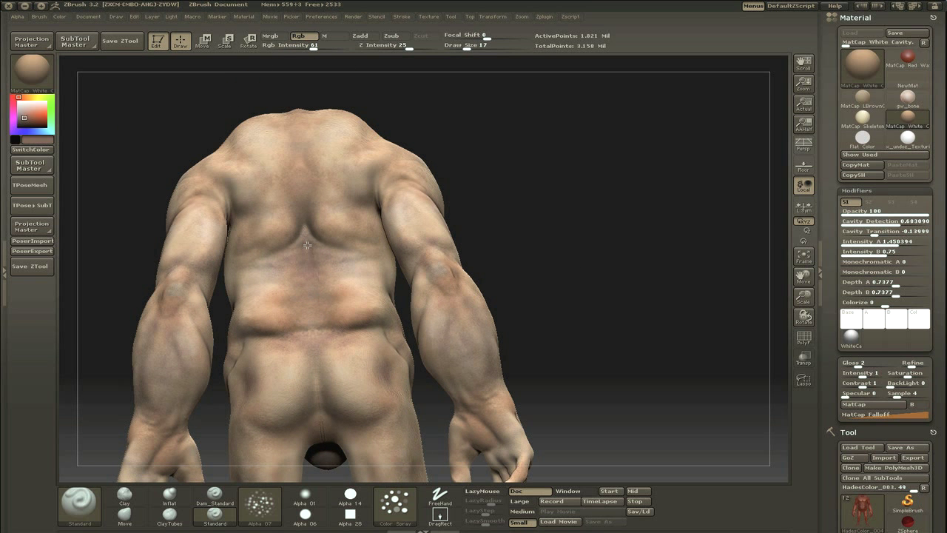
# Pick a muted salmon red and spray it across the lower back
pyautogui.click(30, 114)
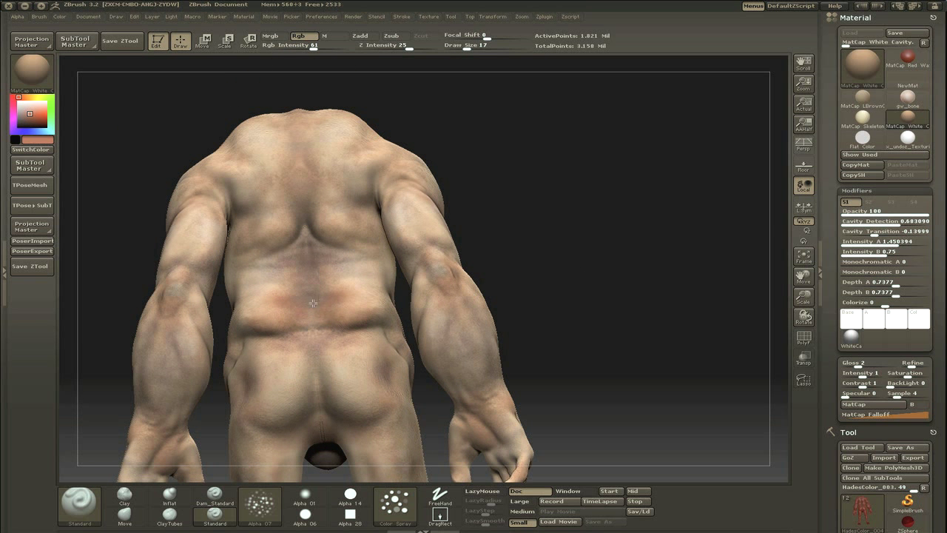
pyautogui.moveTo(549, 231); pyautogui.dragTo(444, 177)
pyautogui.moveTo(222, 337); pyautogui.dragTo(473, 306)
# Expand the SubTool list and toggle visibility on the HadesColor_004 subtool twice
pyautogui.moveTo(936, 370); pyautogui.dragTo(936, 231)
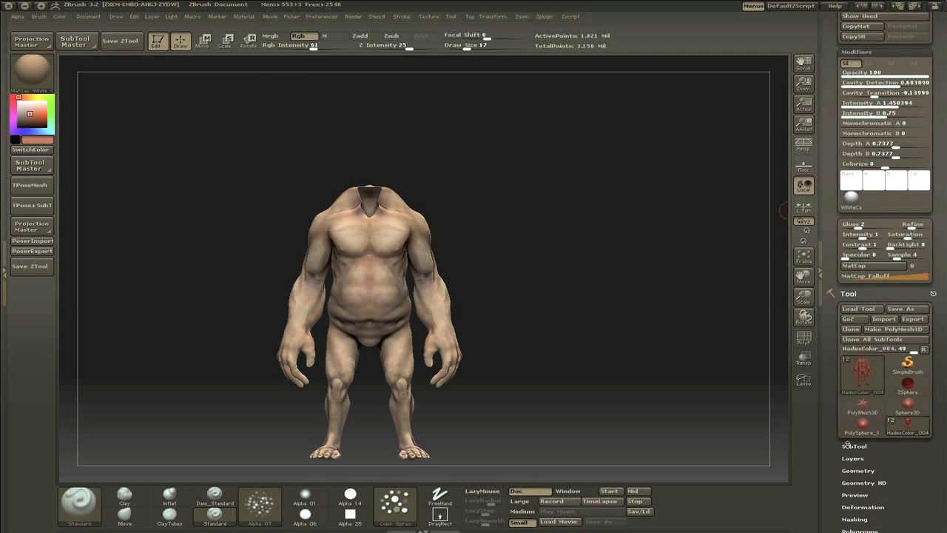
pyautogui.click(855, 446)
pyautogui.click(922, 249)
pyautogui.moveTo(488, 318); pyautogui.dragTo(599, 299)
pyautogui.click(922, 249)
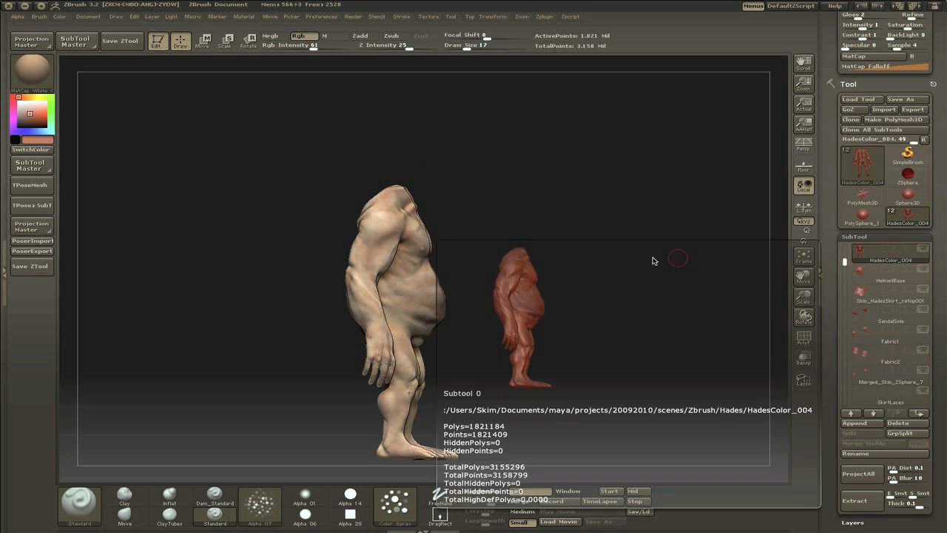
# Hide the hand that covers the hip and bring the side of the hip into view
pyautogui.moveTo(629, 266); pyautogui.dragTo(548, 285)
pyautogui.keyDown('alt'); pyautogui.moveTo(547, 284); pyautogui.dragTo(544, 337); pyautogui.keyUp('alt')
pyautogui.keyDown('ctrl'); pyautogui.keyDown('shift'); pyautogui.moveTo(339, 330); pyautogui.dragTo(252, 452); pyautogui.keyUp('shift'); pyautogui.keyUp('ctrl')
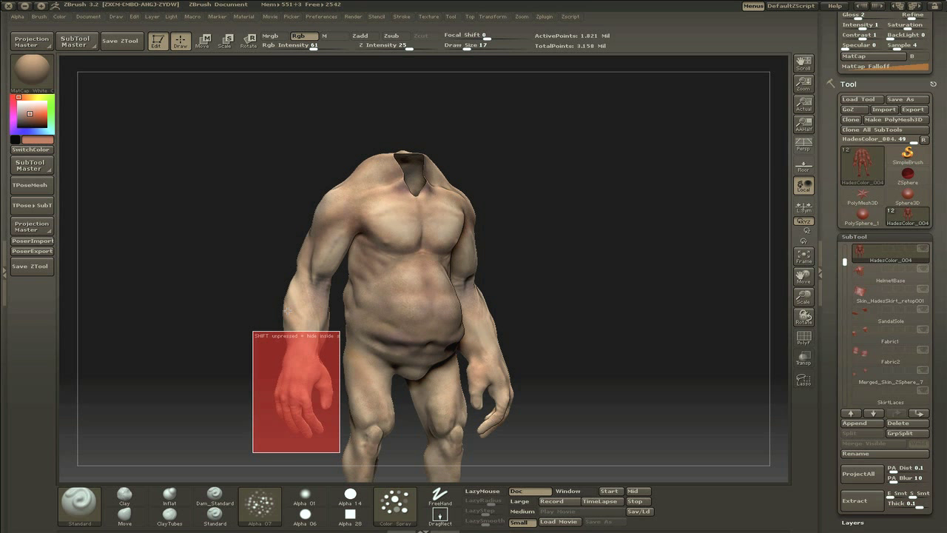
pyautogui.moveTo(597, 268)
pyautogui.keyDown('alt'); pyautogui.mouseDown()
pyautogui.moveTo(592, 222)
pyautogui.moveTo(666, 230)
pyautogui.mouseUp(); pyautogui.keyUp('alt')
# Spray the salmon red over the hip and upper thigh with the draw size at 37
pyautogui.press(']')
pyautogui.press(']')
pyautogui.moveTo(374, 299); pyautogui.dragTo(411, 333)
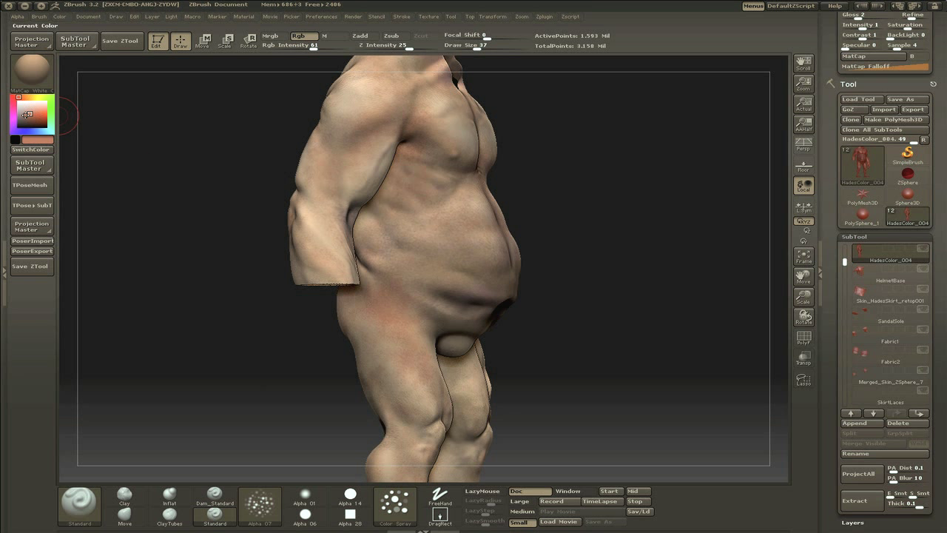
pyautogui.moveTo(383, 303); pyautogui.dragTo(355, 340)
# Blend greyish and pale pink tones over the hip, adjusting the draw size to 42
pyautogui.click(24, 118)
pyautogui.press('s')
pyautogui.click(396, 314)
pyautogui.moveTo(374, 292)
pyautogui.mouseDown()
pyautogui.moveTo(357, 305)
pyautogui.moveTo(378, 295)
pyautogui.mouseUp()
pyautogui.press('s')
pyautogui.click(410, 297)
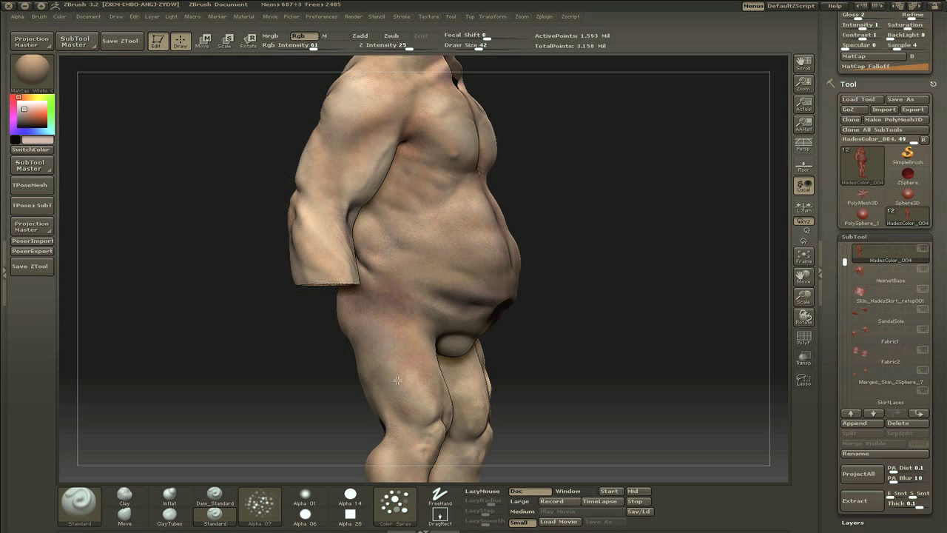
# Pick a greyish mauve and spray it over the hip and thigh with the draw size reduced to 20
pyautogui.moveTo(577, 344); pyautogui.dragTo(467, 357)
pyautogui.keyDown('alt'); pyautogui.moveTo(638, 205); pyautogui.dragTo(580, 87); pyautogui.keyUp('alt')
pyautogui.click(24, 116)
pyautogui.press('[')
pyautogui.press('[')
pyautogui.moveTo(464, 352)
pyautogui.mouseDown()
pyautogui.moveTo(468, 375)
pyautogui.moveTo(525, 349)
pyautogui.mouseUp()
pyautogui.moveTo(534, 312); pyautogui.dragTo(468, 208)
# Unhide the whole body and undo the last stroke near the navel
pyautogui.keyDown('alt'); pyautogui.moveTo(630, 152); pyautogui.dragTo(640, 416); pyautogui.keyUp('alt')
pyautogui.keyDown('ctrl'); pyautogui.keyDown('shift'); pyautogui.click(630, 230); pyautogui.keyUp('shift'); pyautogui.keyUp('ctrl')
pyautogui.moveTo(629, 231)
pyautogui.keyDown('alt'); pyautogui.mouseDown()
pyautogui.moveTo(537, 244)
pyautogui.moveTo(629, 264)
pyautogui.moveTo(638, 281)
pyautogui.mouseUp(); pyautogui.keyUp('alt')
pyautogui.moveTo(332, 281); pyautogui.dragTo(331, 275)
pyautogui.hotkey('ctrl', 'z')
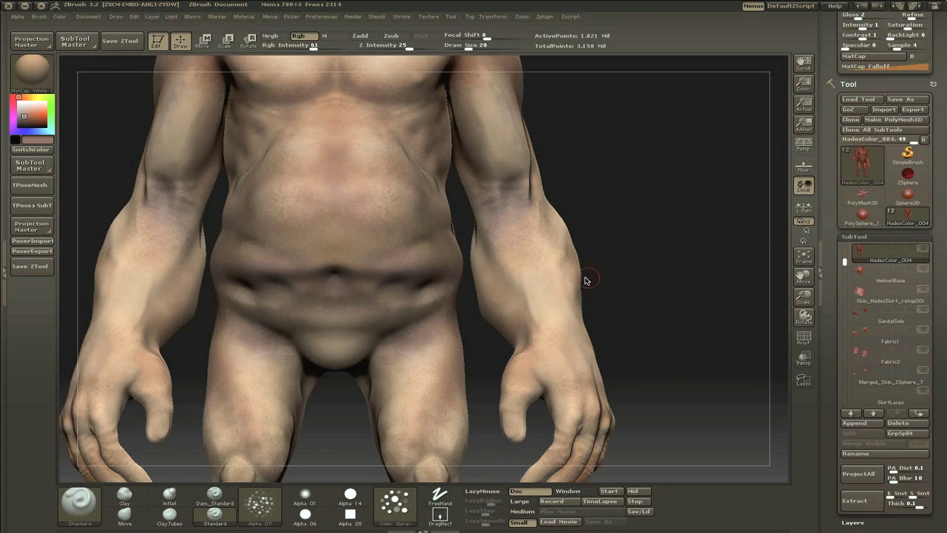
# Lighten the belly with a pale pinkish grey and a light tan sampled from the skin
pyautogui.moveTo(703, 288); pyautogui.dragTo(651, 255)
pyautogui.keyDown('alt'); pyautogui.moveTo(699, 225); pyautogui.dragTo(673, 252); pyautogui.keyUp('alt')
pyautogui.click(22, 109)
pyautogui.moveTo(569, 102); pyautogui.dragTo(617, 123)
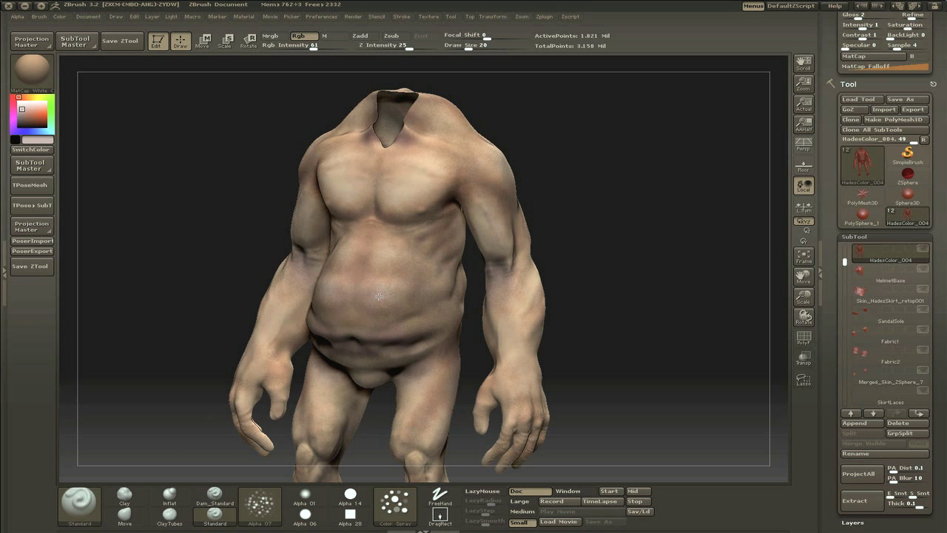
pyautogui.press('c')
pyautogui.moveTo(386, 295); pyautogui.dragTo(376, 284)
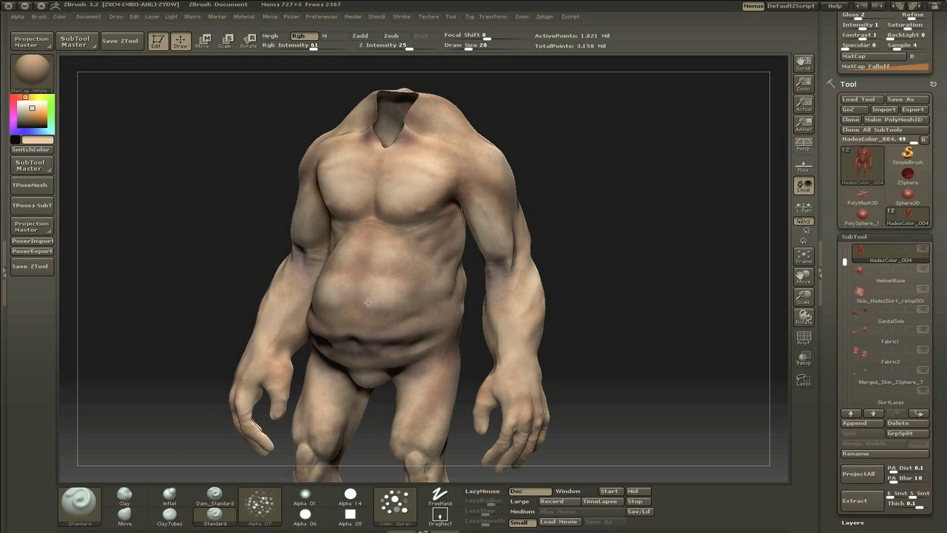
# Spray light tan over the upper abdomen and lower back, resampling the colour from the skin
pyautogui.moveTo(572, 248); pyautogui.dragTo(581, 253)
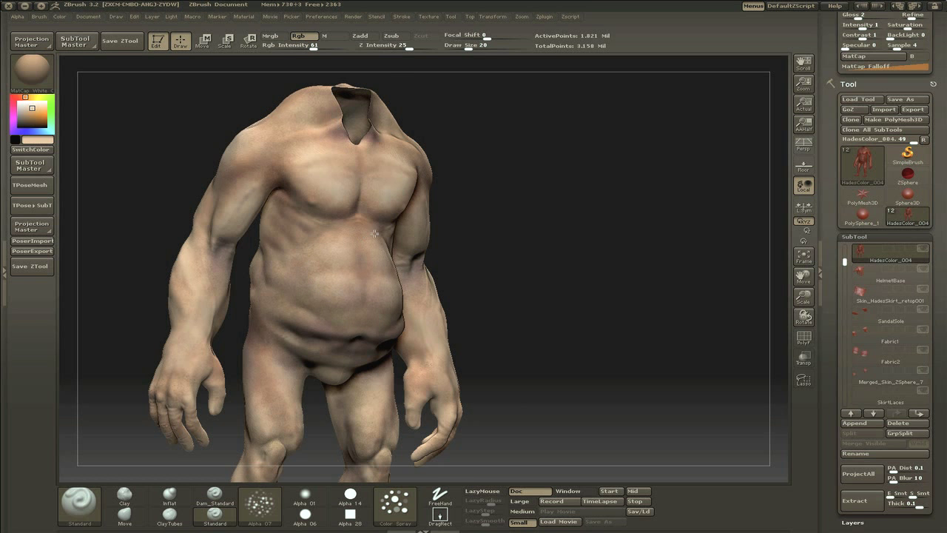
pyautogui.moveTo(572, 253); pyautogui.dragTo(510, 268)
pyautogui.keyDown('alt'); pyautogui.moveTo(510, 268); pyautogui.dragTo(504, 318); pyautogui.keyUp('alt')
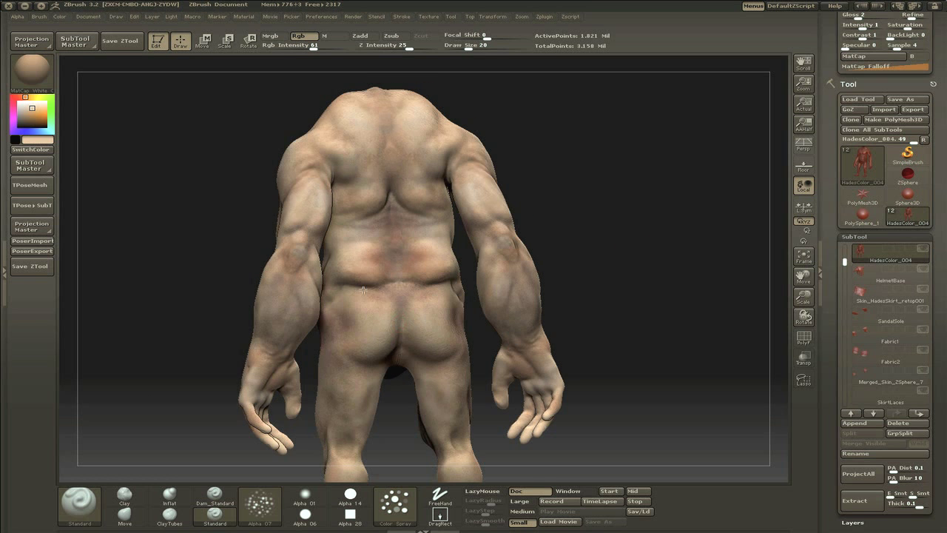
pyautogui.keyDown('alt'); pyautogui.moveTo(572, 275); pyautogui.dragTo(572, 331); pyautogui.keyUp('alt')
pyautogui.moveTo(30, 109); pyautogui.dragTo(308, 262)
pyautogui.moveTo(573, 238); pyautogui.dragTo(516, 245)
# Pick a medium brown and spray it over the shoulders and arms of the body
pyautogui.click(28, 119)
pyautogui.moveTo(551, 210)
pyautogui.mouseDown()
pyautogui.moveTo(595, 187)
pyautogui.moveTo(677, 175)
pyautogui.mouseUp()
pyautogui.click(482, 208)
pyautogui.keyDown('alt'); pyautogui.moveTo(463, 190); pyautogui.dragTo(296, 172); pyautogui.keyUp('alt')
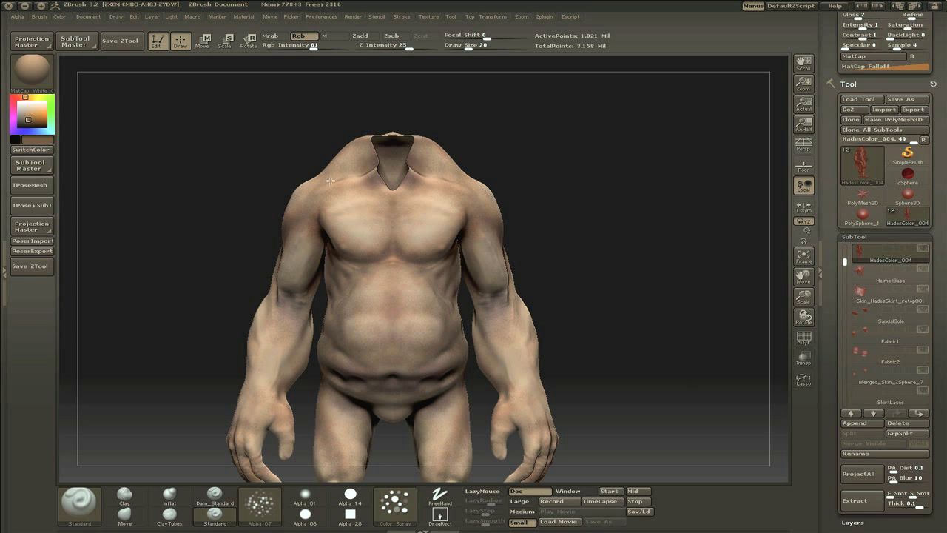
pyautogui.keyDown('alt'); pyautogui.moveTo(582, 198); pyautogui.dragTo(544, 201); pyautogui.keyUp('alt')
pyautogui.keyDown('alt'); pyautogui.moveTo(545, 201); pyautogui.dragTo(563, 259); pyautogui.keyUp('alt')
pyautogui.keyDown('alt'); pyautogui.moveTo(156, 355); pyautogui.dragTo(214, 220); pyautogui.keyUp('alt')
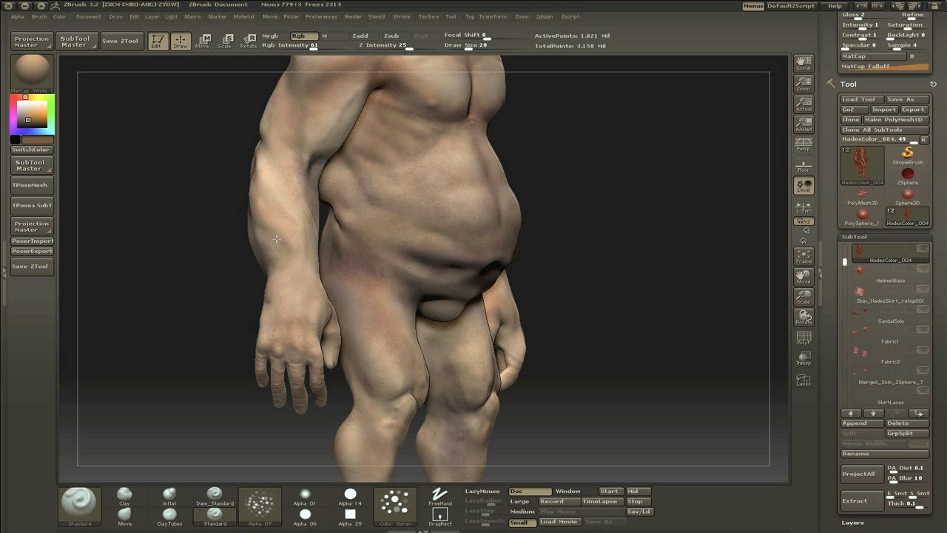
pyautogui.moveTo(145, 257); pyautogui.dragTo(91, 264)
pyautogui.keyDown('alt'); pyautogui.moveTo(683, 205); pyautogui.dragTo(521, 188); pyautogui.keyUp('alt')
# Spray a reddish tan and a lighter pinkish tone over the forearms, and unhide the other subtools
pyautogui.click(29, 113)
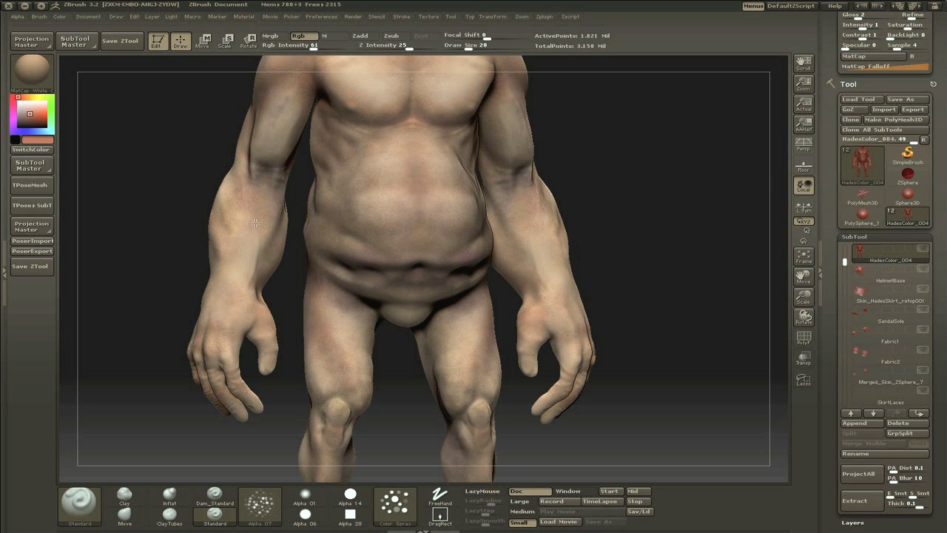
pyautogui.moveTo(612, 227)
pyautogui.keyDown('alt'); pyautogui.mouseDown()
pyautogui.moveTo(514, 214)
pyautogui.moveTo(518, 259)
pyautogui.mouseUp(); pyautogui.keyUp('alt')
pyautogui.click(28, 112)
pyautogui.moveTo(624, 228); pyautogui.dragTo(580, 237)
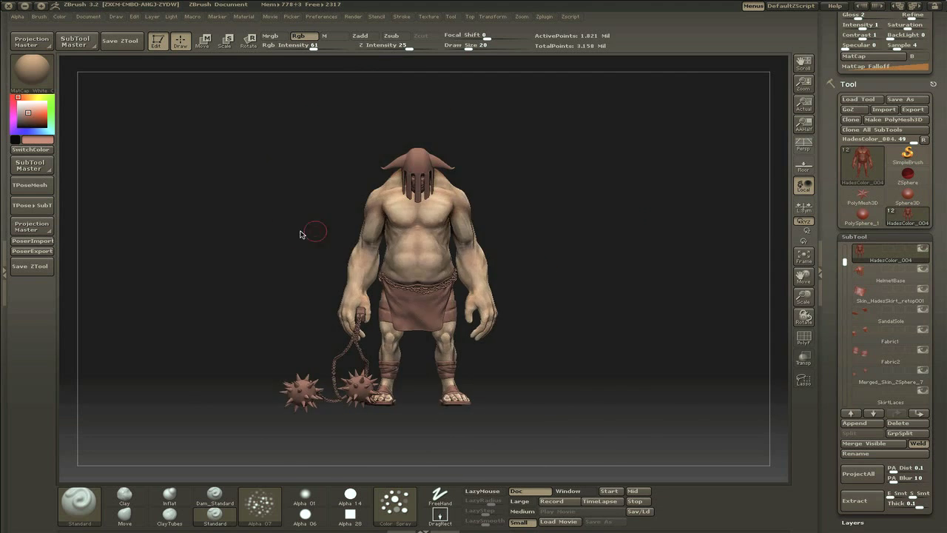
# Paint the nipples with a brownish pink and highlight them with a lighter tone at draw size 9
pyautogui.moveTo(313, 229); pyautogui.dragTo(514, 274)
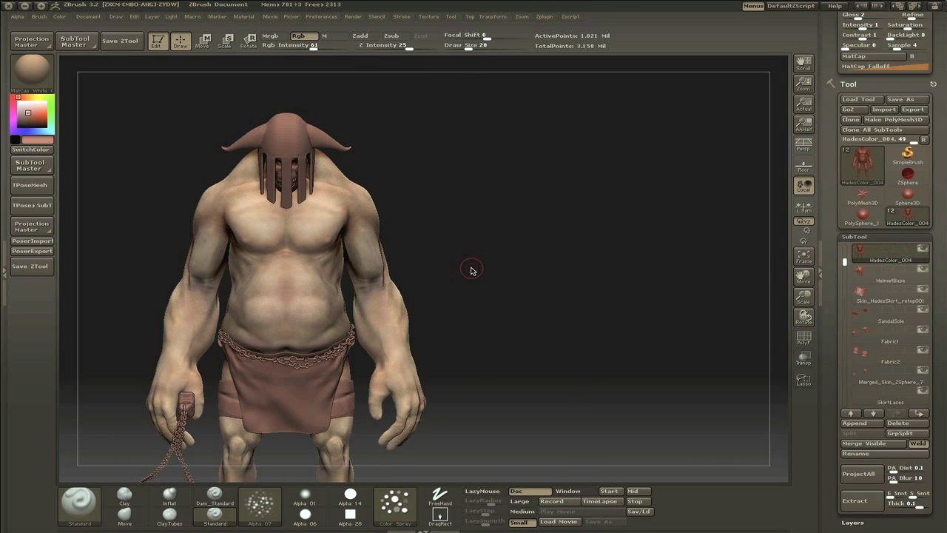
pyautogui.moveTo(471, 269); pyautogui.dragTo(240, 241)
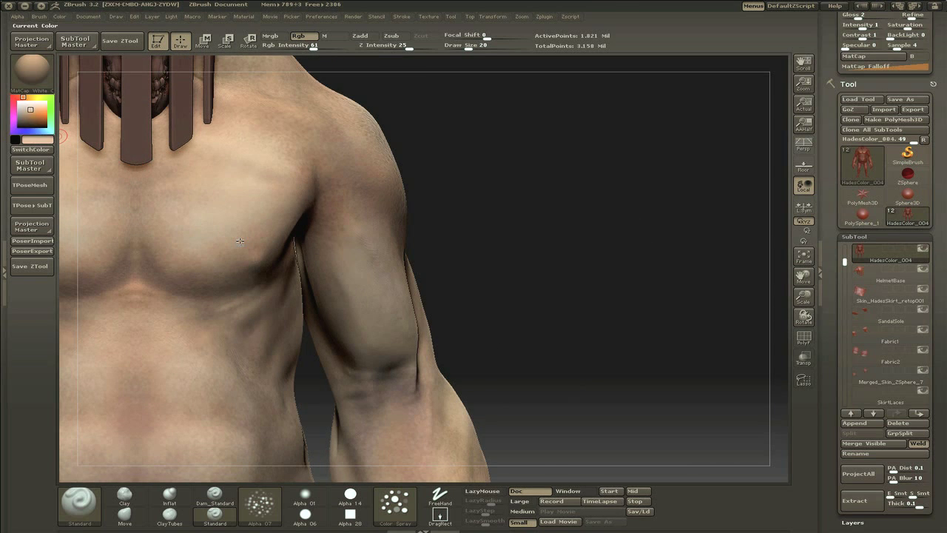
pyautogui.moveTo(471, 190); pyautogui.dragTo(227, 232)
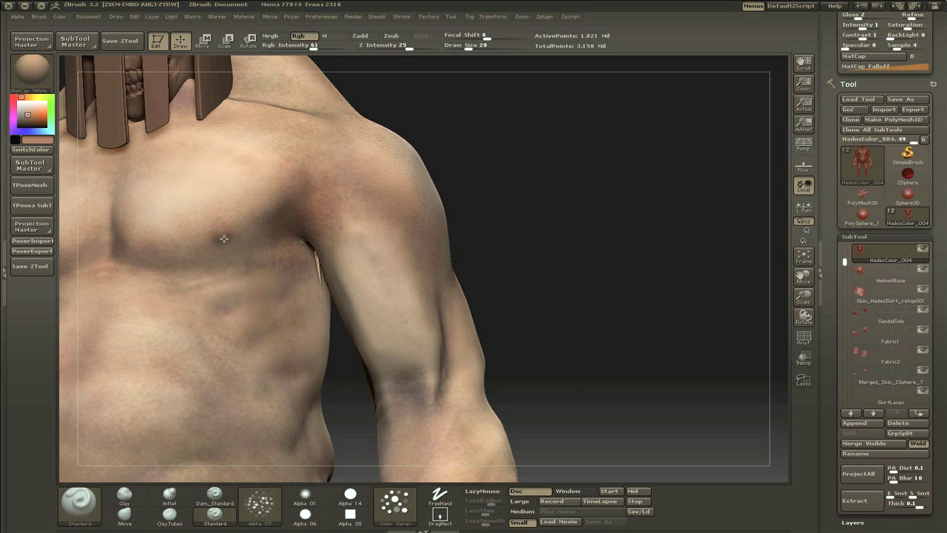
pyautogui.moveTo(26, 119); pyautogui.dragTo(28, 119)
pyautogui.moveTo(224, 232)
pyautogui.mouseDown()
pyautogui.moveTo(216, 228)
pyautogui.moveTo(215, 238)
pyautogui.mouseUp()
pyautogui.press('s')
pyautogui.click(29, 115)
pyautogui.moveTo(224, 233); pyautogui.dragTo(219, 228)
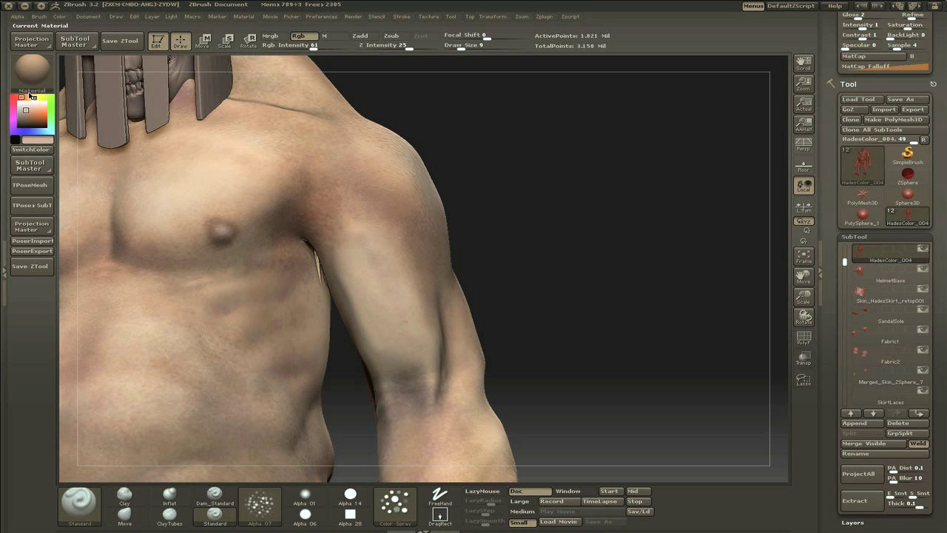
# Pick a brownish tan and spray it over the inner elbows and forearms, raising the draw size to 16
pyautogui.keyDown('alt'); pyautogui.moveTo(494, 256); pyautogui.dragTo(448, 191); pyautogui.keyUp('alt')
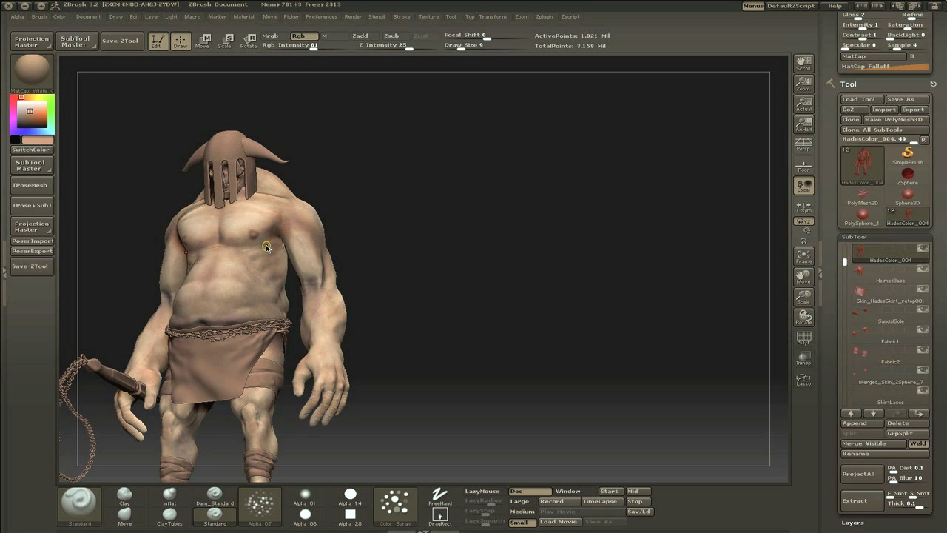
pyautogui.keyDown('alt'); pyautogui.moveTo(450, 207); pyautogui.dragTo(473, 285); pyautogui.keyUp('alt')
pyautogui.moveTo(518, 215); pyautogui.dragTo(740, 249)
pyautogui.keyDown('alt'); pyautogui.moveTo(521, 305); pyautogui.dragTo(496, 228); pyautogui.keyUp('alt')
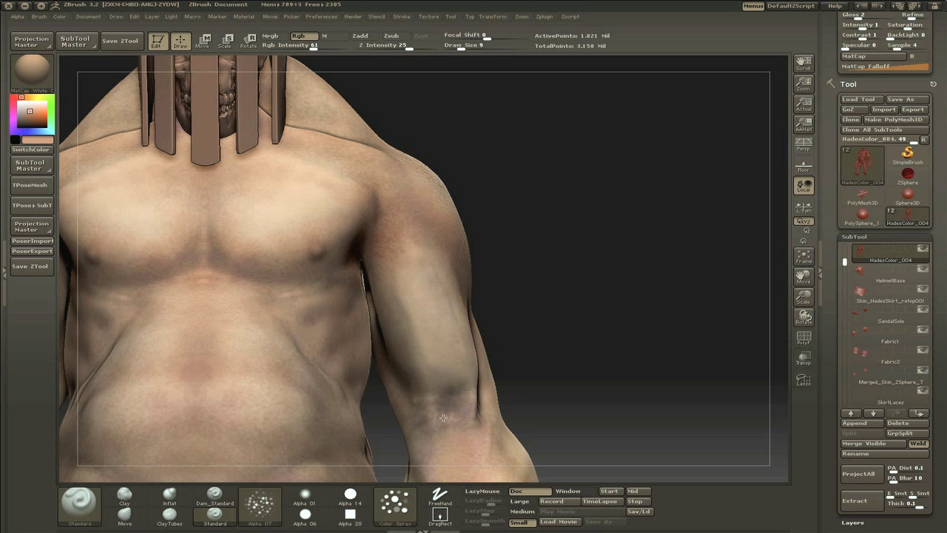
pyautogui.click(27, 115)
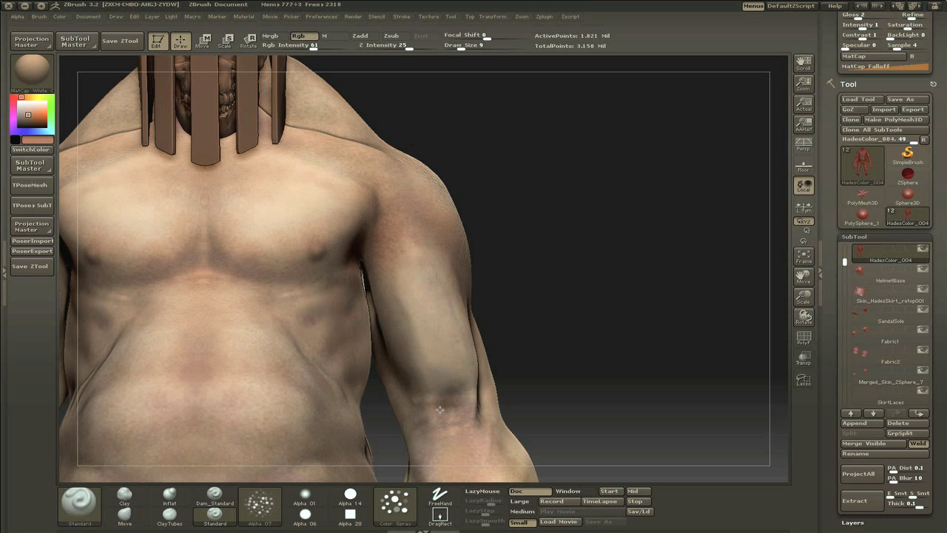
pyautogui.keyDown('alt'); pyautogui.moveTo(503, 407); pyautogui.dragTo(404, 403); pyautogui.keyUp('alt')
pyautogui.keyDown('alt'); pyautogui.moveTo(517, 437); pyautogui.dragTo(456, 358); pyautogui.keyUp('alt')
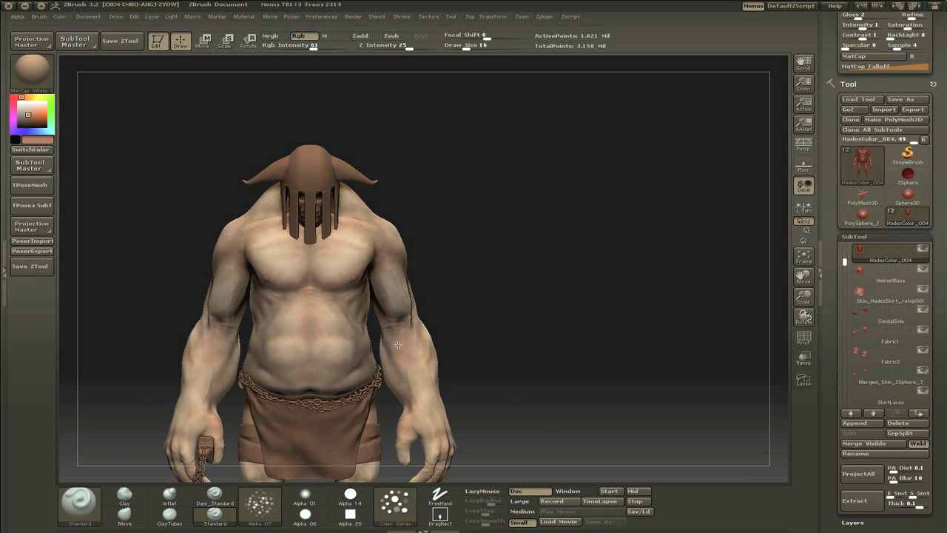
pyautogui.moveTo(196, 365); pyautogui.dragTo(203, 388)
pyautogui.moveTo(481, 387); pyautogui.dragTo(351, 378)
# Increase the draw size to 39 and spray a warm brown around the base of the neck
pyautogui.moveTo(310, 222)
pyautogui.mouseDown()
pyautogui.moveTo(419, 256)
pyautogui.moveTo(415, 264)
pyautogui.mouseUp()
pyautogui.keyDown('alt'); pyautogui.moveTo(392, 222); pyautogui.dragTo(429, 269); pyautogui.keyUp('alt')
pyautogui.press('s')
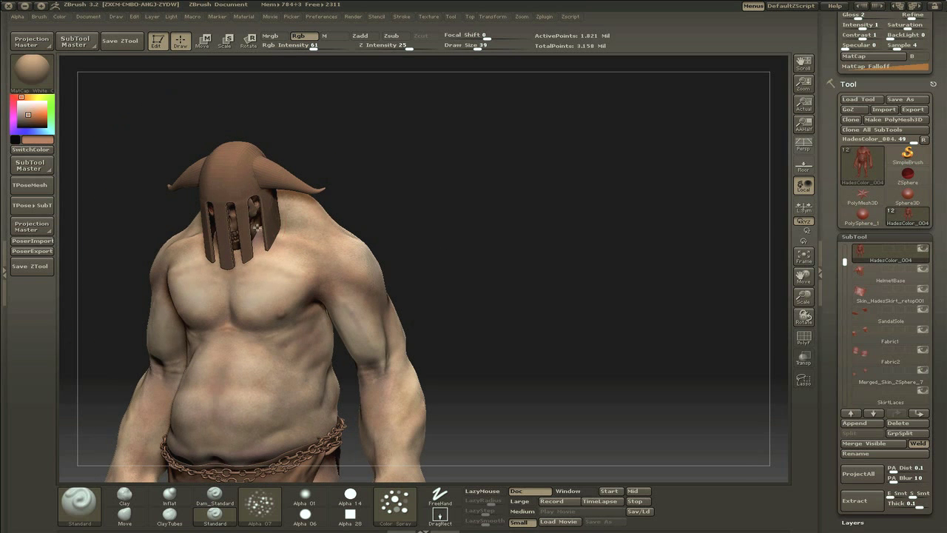
pyautogui.moveTo(264, 219); pyautogui.dragTo(265, 261)
pyautogui.moveTo(348, 202); pyautogui.dragTo(394, 205)
pyautogui.moveTo(276, 249); pyautogui.dragTo(285, 261)
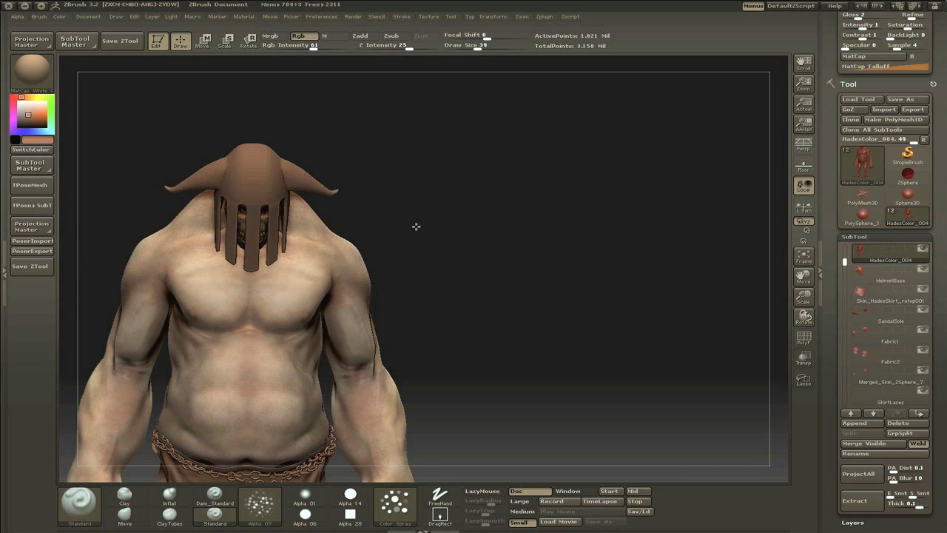
pyautogui.moveTo(416, 226); pyautogui.dragTo(170, 151)
pyautogui.moveTo(377, 203); pyautogui.dragTo(438, 206)
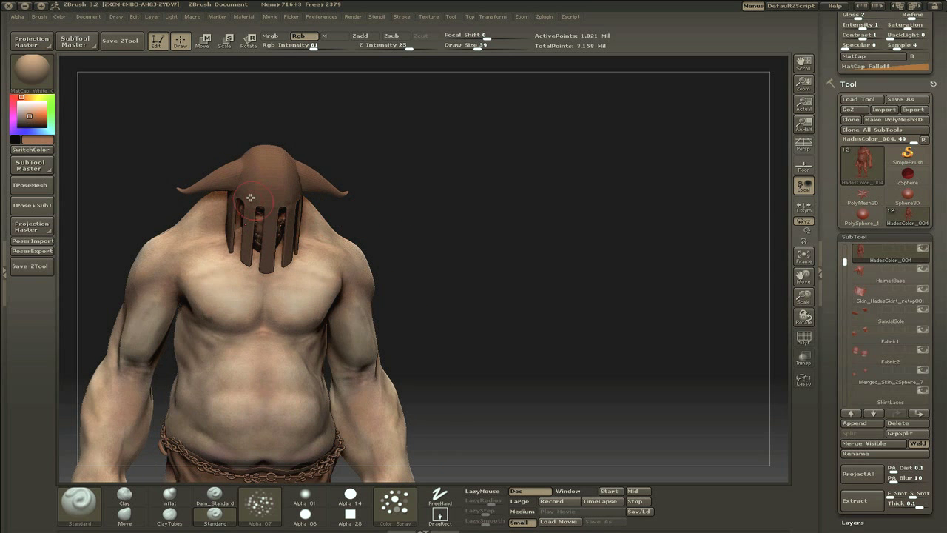
# Reduce the draw size to 30 and shade the base of the neck with red and greyish mauve
pyautogui.click(15, 97)
pyautogui.press('[')
pyautogui.moveTo(371, 228); pyautogui.dragTo(293, 239)
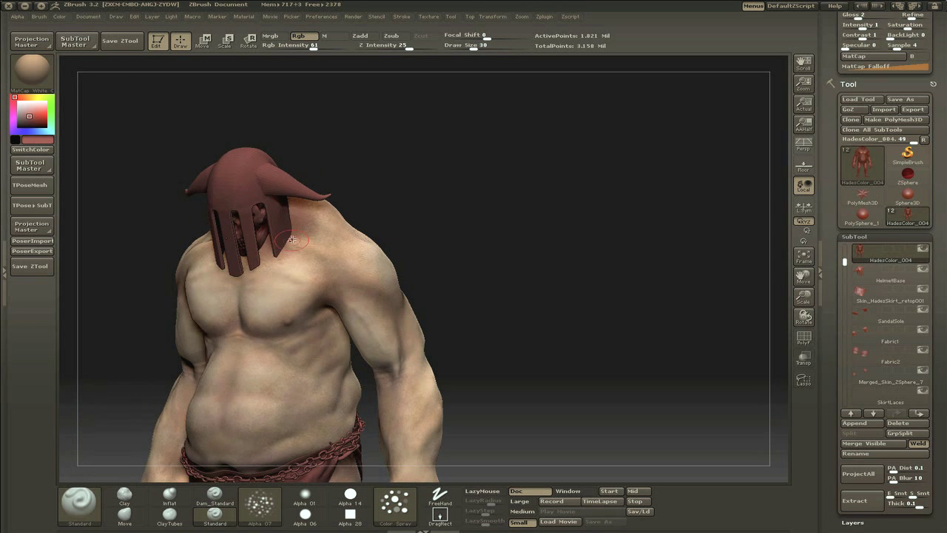
pyautogui.moveTo(26, 120); pyautogui.dragTo(23, 119)
pyautogui.moveTo(288, 238); pyautogui.dragTo(301, 247)
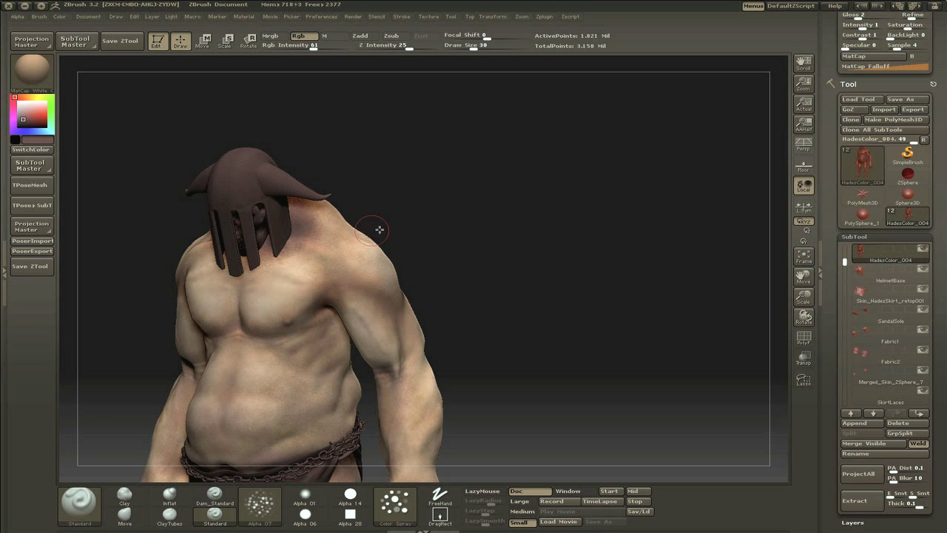
# Isolate the body and spray a lighter dusty pink over the sides of the neck
pyautogui.click(922, 250)
pyautogui.moveTo(337, 200); pyautogui.dragTo(392, 194)
pyautogui.click(25, 111)
pyautogui.moveTo(232, 228); pyautogui.dragTo(223, 214)
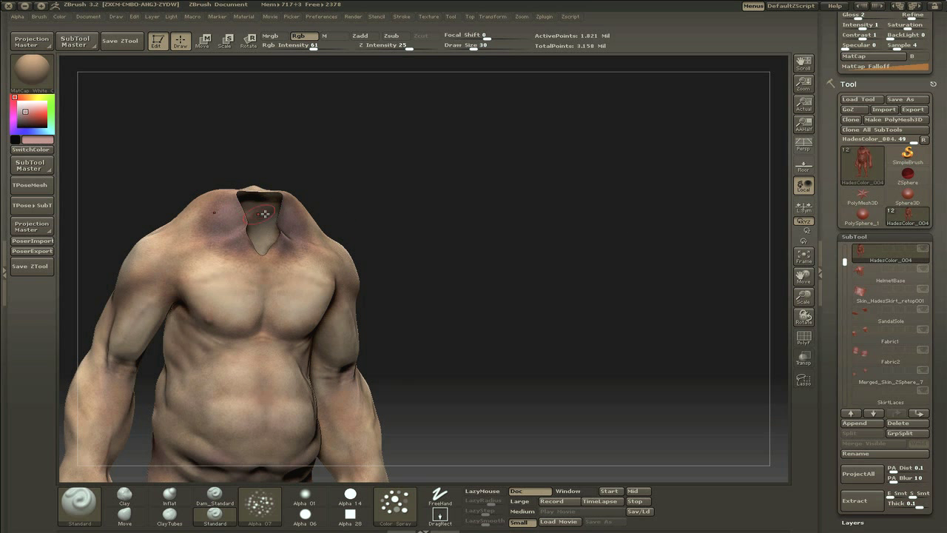
# Blend tan tones around the collar and upper back, and unhide the other subtools
pyautogui.click(22, 97)
pyautogui.click(29, 111)
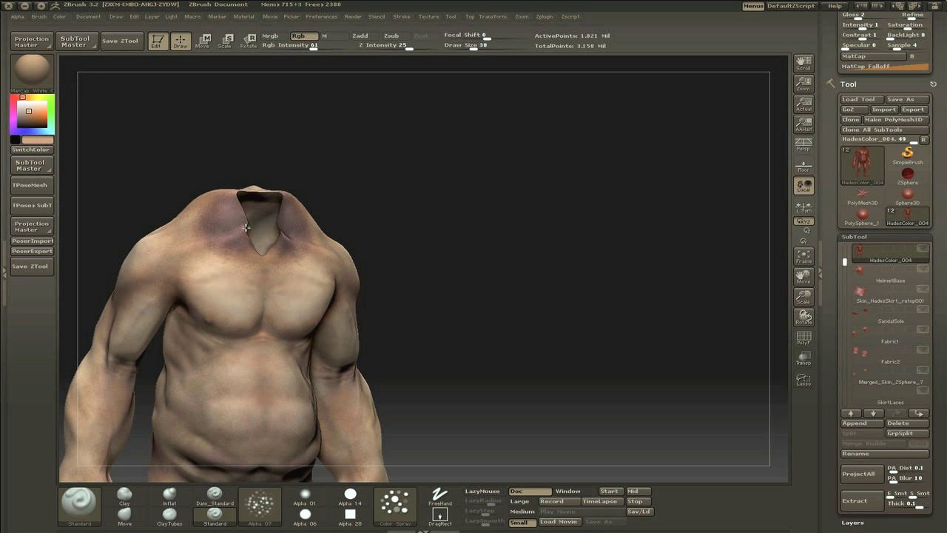
pyautogui.click(923, 249)
pyautogui.moveTo(459, 238); pyautogui.dragTo(451, 261)
pyautogui.click(24, 97)
pyautogui.click(26, 112)
pyautogui.moveTo(244, 255); pyautogui.dragTo(452, 248)
pyautogui.moveTo(172, 288); pyautogui.dragTo(571, 319)
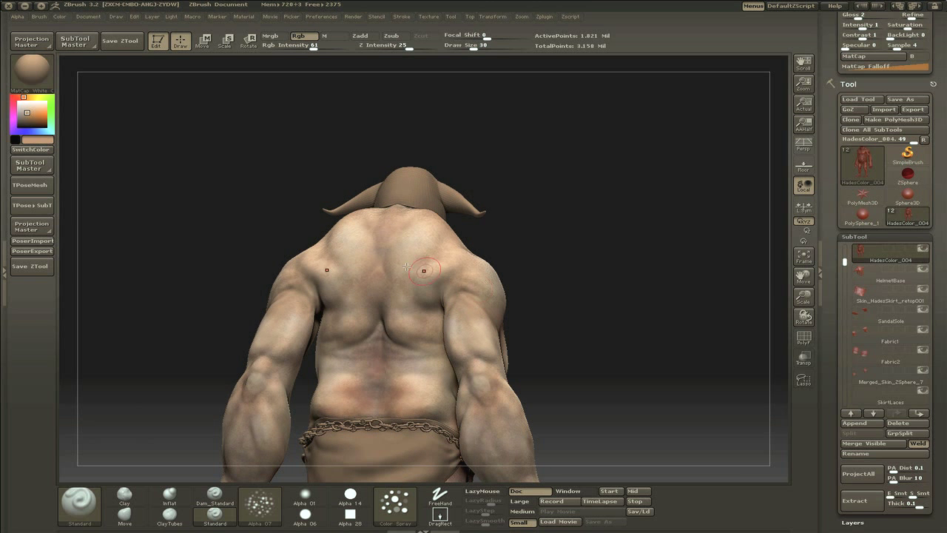
# Shade the back of the upper arms with brown at draw size 11 and the middle of the back at 16
pyautogui.press('s')
pyautogui.click(470, 300)
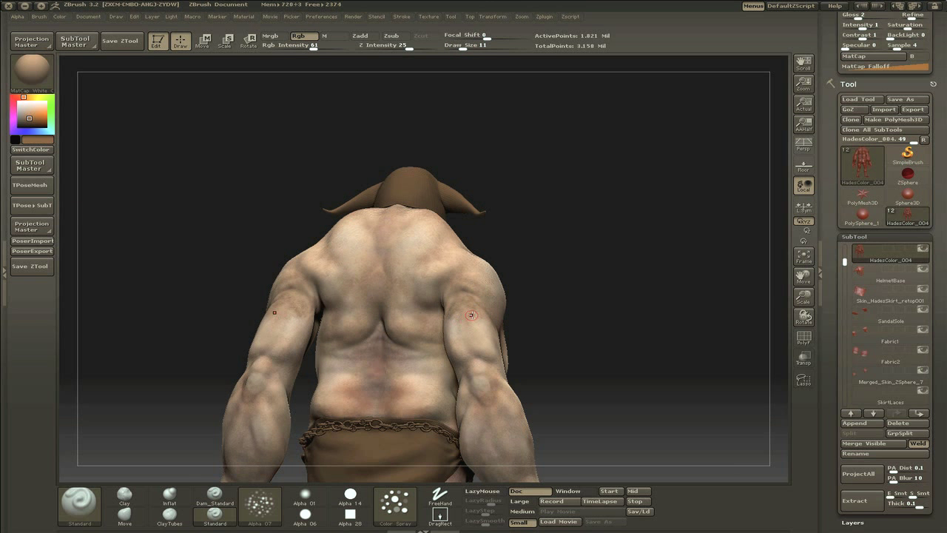
pyautogui.moveTo(541, 315); pyautogui.dragTo(588, 314)
pyautogui.moveTo(472, 304); pyautogui.dragTo(435, 307)
pyautogui.press('s')
pyautogui.click(368, 341)
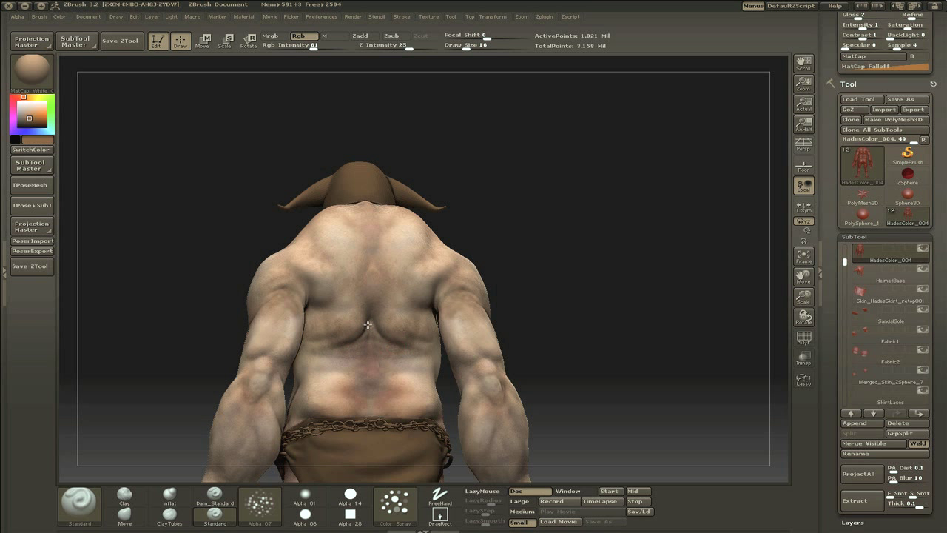
# Check the painted body with and without its accessories, and save the tool as HadesColor_005
pyautogui.moveTo(516, 362)
pyautogui.keyDown('alt'); pyautogui.mouseDown()
pyautogui.moveTo(483, 325)
pyautogui.moveTo(497, 211)
pyautogui.mouseUp(); pyautogui.keyUp('alt')
pyautogui.moveTo(666, 251); pyautogui.dragTo(697, 250)
pyautogui.click(922, 249)
pyautogui.click(922, 249)
pyautogui.moveTo(553, 244); pyautogui.dragTo(668, 243)
pyautogui.hotkey('ctrl', 's')
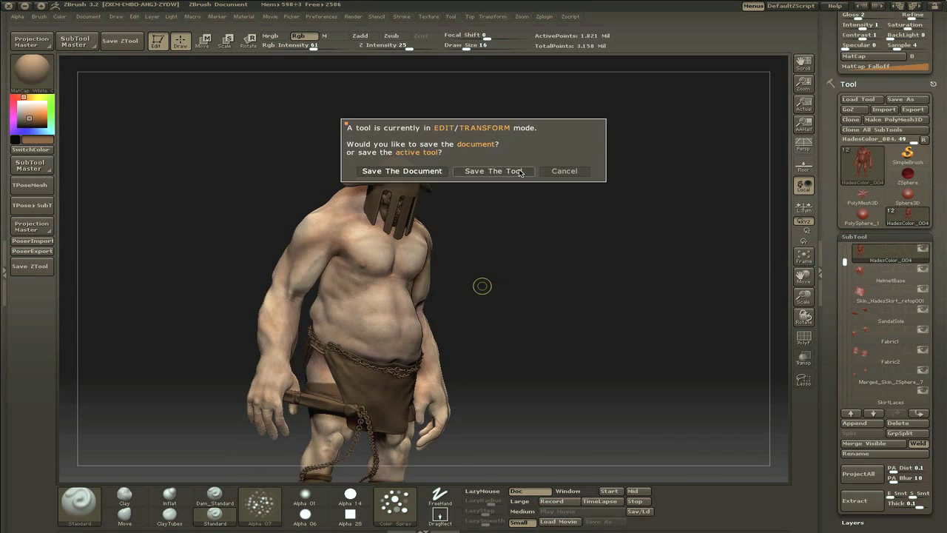
pyautogui.click(492, 170)
pyautogui.click(597, 273)
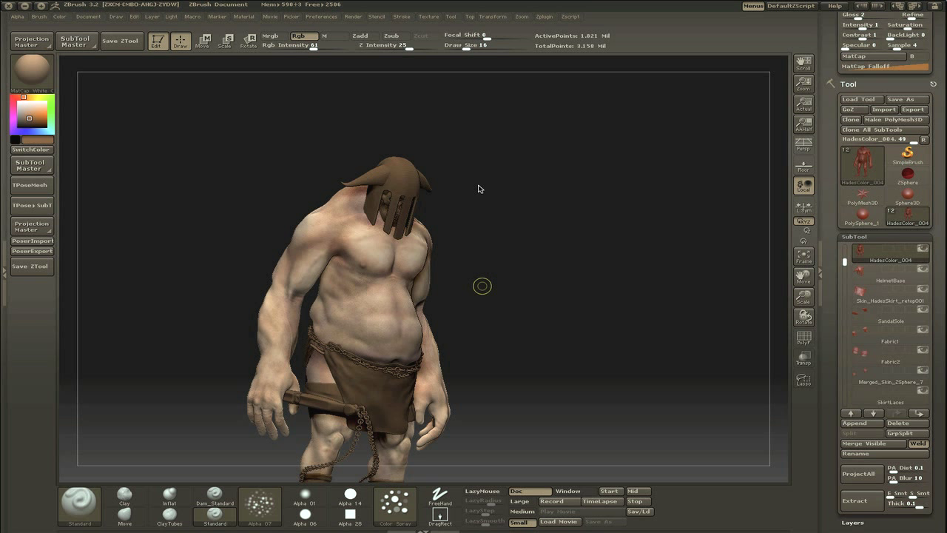
# Try filling the body with a brown skin colour and undo the fill
pyautogui.moveTo(560, 314)
pyautogui.mouseDown()
pyautogui.moveTo(617, 262)
pyautogui.moveTo(645, 258)
pyautogui.moveTo(547, 280)
pyautogui.mouseUp()
pyautogui.moveTo(417, 250); pyautogui.dragTo(484, 256)
pyautogui.click(32, 120)
pyautogui.moveTo(60, 16)
pyautogui.click(95, 187)
pyautogui.moveTo(244, 152); pyautogui.dragTo(458, 152)
pyautogui.click(33, 112)
pyautogui.click(32, 112)
pyautogui.click(39, 114)
pyautogui.hotkey('ctrl', 'z')
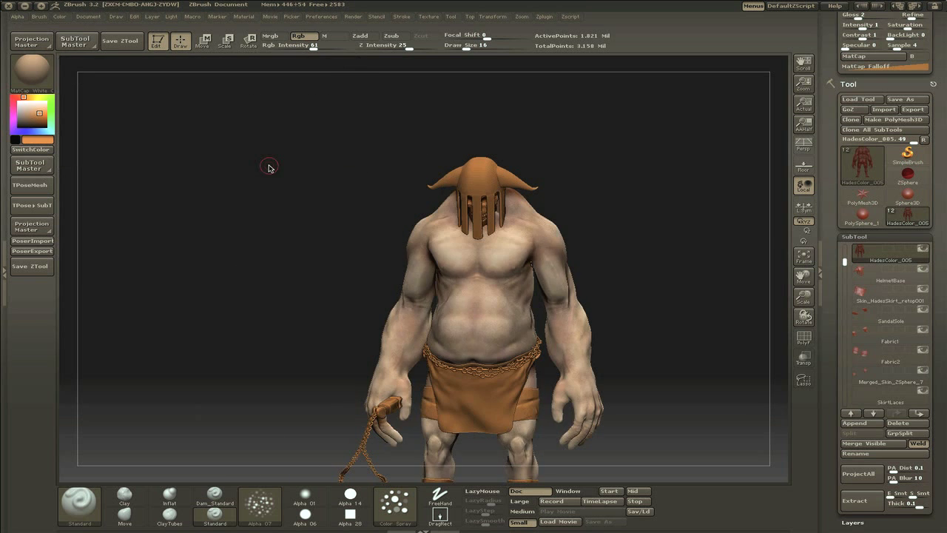
# Pick a light tan and switch the brush to Alpha 28 with the FreeHand stroke
pyautogui.moveTo(269, 167); pyautogui.dragTo(381, 169)
pyautogui.keyDown('alt'); pyautogui.moveTo(580, 300); pyautogui.dragTo(436, 237); pyautogui.keyUp('alt')
pyautogui.click(30, 112)
pyautogui.moveTo(488, 174); pyautogui.dragTo(597, 179)
pyautogui.moveTo(414, 198); pyautogui.dragTo(607, 206)
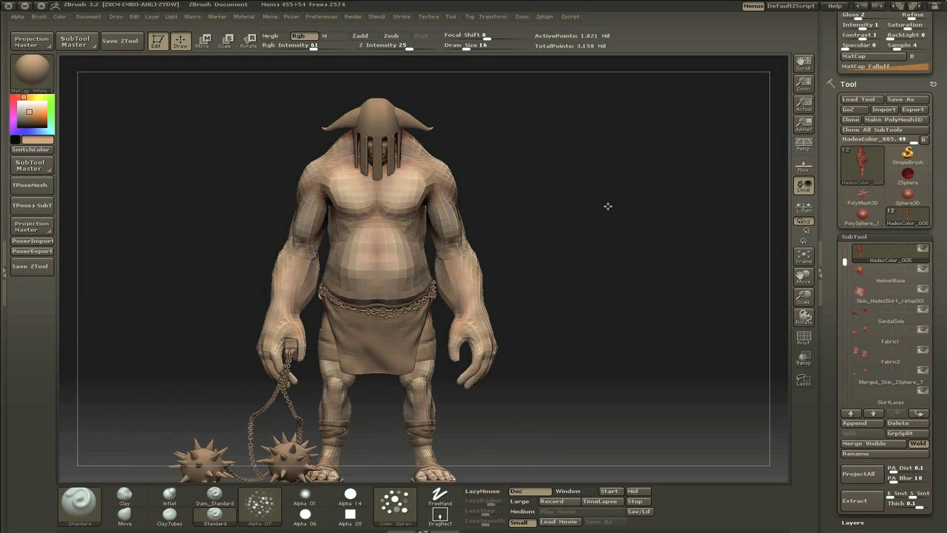
pyautogui.click(304, 495)
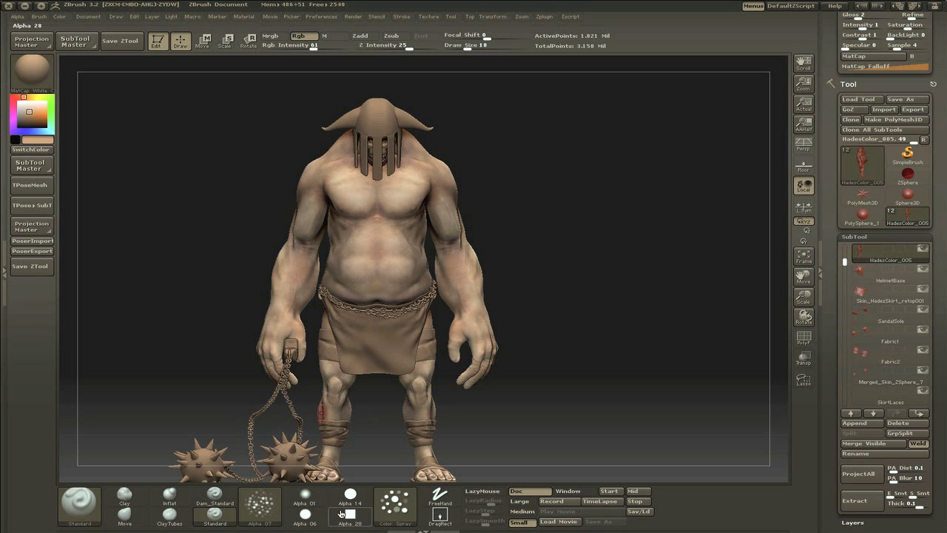
pyautogui.click(343, 513)
pyautogui.click(439, 495)
# Set the RGB intensity to 35, isolate the body and draw a light blue test stroke across the torso
pyautogui.moveTo(293, 46); pyautogui.dragTo(292, 46)
pyautogui.click(45, 131)
pyautogui.keyDown('shift'); pyautogui.click(922, 250); pyautogui.keyUp('shift')
pyautogui.keyDown('alt'); pyautogui.moveTo(517, 176); pyautogui.dragTo(494, 215); pyautogui.keyUp('alt')
pyautogui.moveTo(421, 189); pyautogui.dragTo(346, 274)
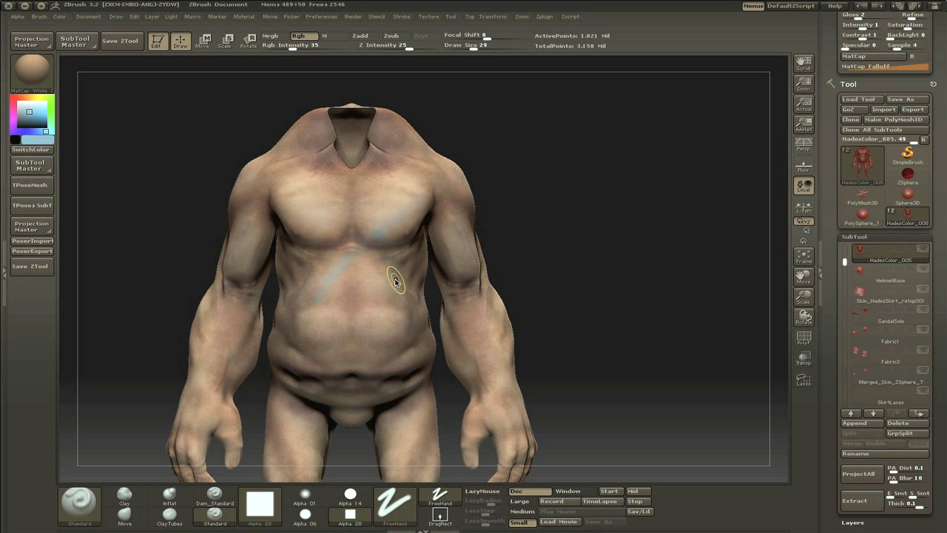
# Pick a red, enlarge the brush and undo the red test strokes drawn across the torso
pyautogui.click(13, 97)
pyautogui.click(36, 116)
pyautogui.moveTo(410, 182); pyautogui.dragTo(327, 256)
pyautogui.hotkey('ctrl', 'z')
pyautogui.moveTo(473, 49); pyautogui.dragTo(497, 49)
pyautogui.moveTo(423, 185); pyautogui.dragTo(344, 283)
pyautogui.hotkey('ctrl', 'z')
# Try a stroke down the torso with Alpha 01 and undo the test strokes
pyautogui.click(305, 495)
pyautogui.moveTo(403, 198)
pyautogui.mouseDown()
pyautogui.moveTo(363, 250)
pyautogui.moveTo(374, 230)
pyautogui.moveTo(384, 313)
pyautogui.mouseUp()
pyautogui.hotkey('ctrl', 'z')
pyautogui.hotkey('ctrl', 'z')
# Switch to the Clay brush with alpha and Zadd off, set RGB intensity to 74, and undo the test strokes
pyautogui.click(259, 506)
pyautogui.click(124, 495)
pyautogui.moveTo(361, 296); pyautogui.dragTo(412, 195)
pyautogui.hotkey('ctrl', 'z')
pyautogui.click(364, 36)
pyautogui.moveTo(344, 48); pyautogui.dragTo(324, 47)
pyautogui.moveTo(379, 204); pyautogui.dragTo(359, 300)
pyautogui.hotkey('ctrl', 'z')
# Set the draw size to 42 and undo the red test strokes made on the upper belly
pyautogui.moveTo(496, 48); pyautogui.dragTo(478, 47)
pyautogui.moveTo(346, 261); pyautogui.dragTo(331, 282)
pyautogui.hotkey('ctrl', 'z')
pyautogui.moveTo(320, 329)
pyautogui.mouseDown()
pyautogui.moveTo(408, 209)
pyautogui.moveTo(348, 229)
pyautogui.mouseUp()
pyautogui.hotkey('ctrl', 'z')
pyautogui.hotkey('ctrl', 'z')
pyautogui.hotkey('ctrl', 'z')
# Try diagonal red strokes from the chest down to the belly and undo them
pyautogui.moveTo(414, 176)
pyautogui.mouseDown()
pyautogui.moveTo(351, 244)
pyautogui.moveTo(319, 314)
pyautogui.mouseUp()
pyautogui.moveTo(370, 256); pyautogui.dragTo(371, 342)
pyautogui.hotkey('ctrl', 'z')
pyautogui.hotkey('ctrl', 'z')
pyautogui.moveTo(411, 194); pyautogui.dragTo(347, 282)
pyautogui.moveTo(377, 247); pyautogui.dragTo(364, 303)
pyautogui.moveTo(492, 219)
pyautogui.mouseDown()
pyautogui.moveTo(375, 271)
pyautogui.moveTo(426, 327)
pyautogui.mouseUp()
pyautogui.hotkey('ctrl', 'z')
pyautogui.hotkey('ctrl', 'z')
pyautogui.moveTo(378, 256); pyautogui.dragTo(415, 362)
pyautogui.moveTo(290, 311); pyautogui.dragTo(464, 234)
pyautogui.hotkey('ctrl', 'z')
pyautogui.hotkey('ctrl', 'z')
pyautogui.hotkey('ctrl', 'z')
# Try red strokes over the torso from several view angles and undo them
pyautogui.moveTo(414, 265); pyautogui.dragTo(357, 330)
pyautogui.moveTo(510, 226); pyautogui.dragTo(385, 242)
pyautogui.moveTo(464, 207); pyautogui.dragTo(509, 340)
pyautogui.keyDown('alt'); pyautogui.moveTo(347, 237); pyautogui.dragTo(297, 363); pyautogui.keyUp('alt')
pyautogui.moveTo(409, 255); pyautogui.dragTo(457, 387)
pyautogui.moveTo(310, 273); pyautogui.dragTo(444, 235)
pyautogui.hotkey('ctrl', 'z')
pyautogui.moveTo(405, 259)
pyautogui.mouseDown()
pyautogui.moveTo(372, 378)
pyautogui.moveTo(392, 376)
pyautogui.mouseUp()
pyautogui.moveTo(518, 250)
pyautogui.mouseDown()
pyautogui.moveTo(598, 251)
pyautogui.moveTo(570, 251)
pyautogui.mouseUp()
pyautogui.hotkey('ctrl', 'z')
pyautogui.moveTo(425, 252); pyautogui.dragTo(403, 437)
pyautogui.moveTo(532, 333)
pyautogui.keyDown('alt'); pyautogui.mouseDown()
pyautogui.moveTo(530, 259)
pyautogui.moveTo(529, 325)
pyautogui.mouseUp(); pyautogui.keyUp('alt')
pyautogui.hotkey('ctrl', 'z')
pyautogui.hotkey('ctrl', 'z')
# Try vertical red strokes from the chest down over the belly and undo them
pyautogui.moveTo(430, 250); pyautogui.dragTo(424, 393)
pyautogui.moveTo(539, 297); pyautogui.dragTo(473, 294)
pyautogui.hotkey('ctrl', 'z')
pyautogui.moveTo(529, 275); pyautogui.dragTo(548, 268)
pyautogui.hotkey('ctrl', 'z')
pyautogui.moveTo(416, 246)
pyautogui.mouseDown()
pyautogui.moveTo(422, 435)
pyautogui.moveTo(415, 411)
pyautogui.moveTo(426, 427)
pyautogui.mouseUp()
pyautogui.hotkey('ctrl', 'z')
# Try a diagonal red stroke across the belly towards the hip and undo it
pyautogui.moveTo(577, 255); pyautogui.dragTo(616, 253)
pyautogui.moveTo(423, 292); pyautogui.dragTo(347, 418)
pyautogui.hotkey('ctrl', 'z')
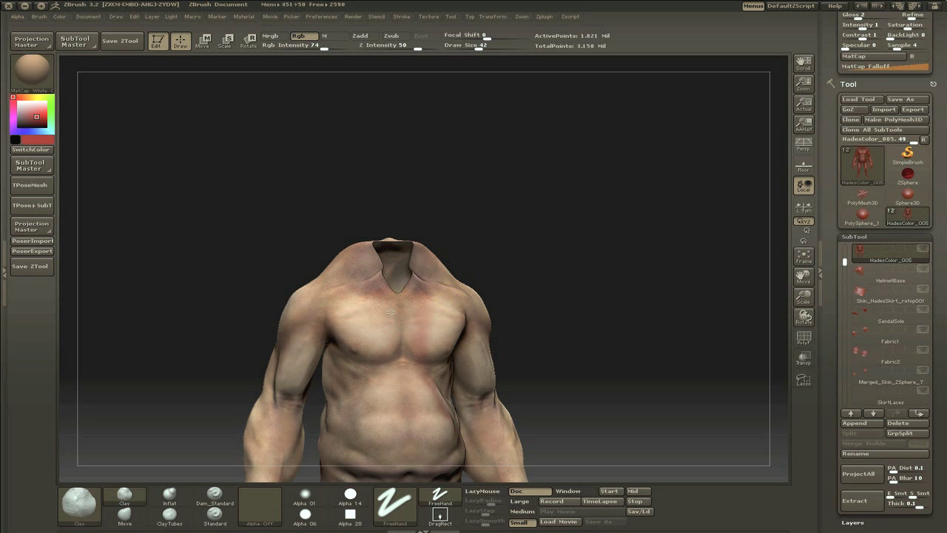
pyautogui.keyDown('alt'); pyautogui.moveTo(514, 272); pyautogui.dragTo(522, 263); pyautogui.keyUp('alt')
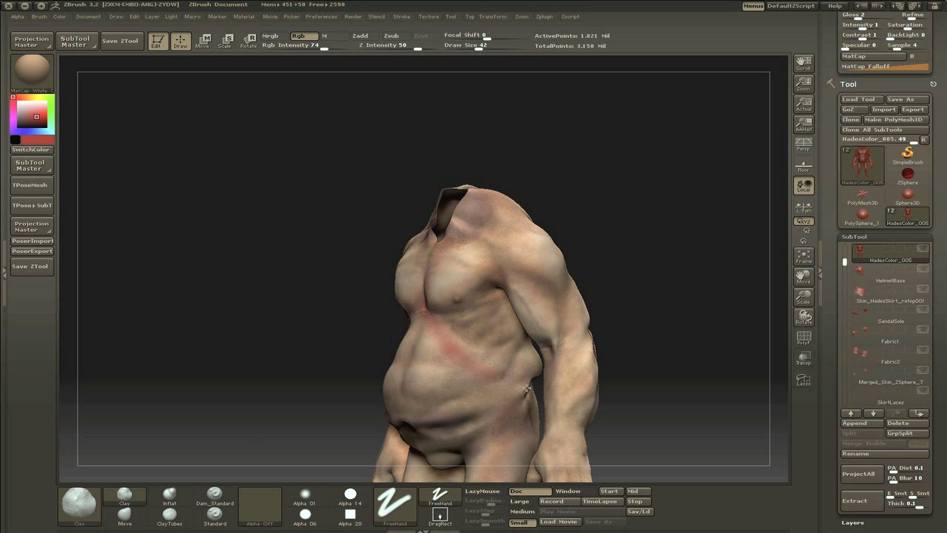
pyautogui.moveTo(588, 259)
pyautogui.mouseDown()
pyautogui.moveTo(638, 256)
pyautogui.moveTo(592, 260)
pyautogui.mouseUp()
pyautogui.hotkey('ctrl', 'z')
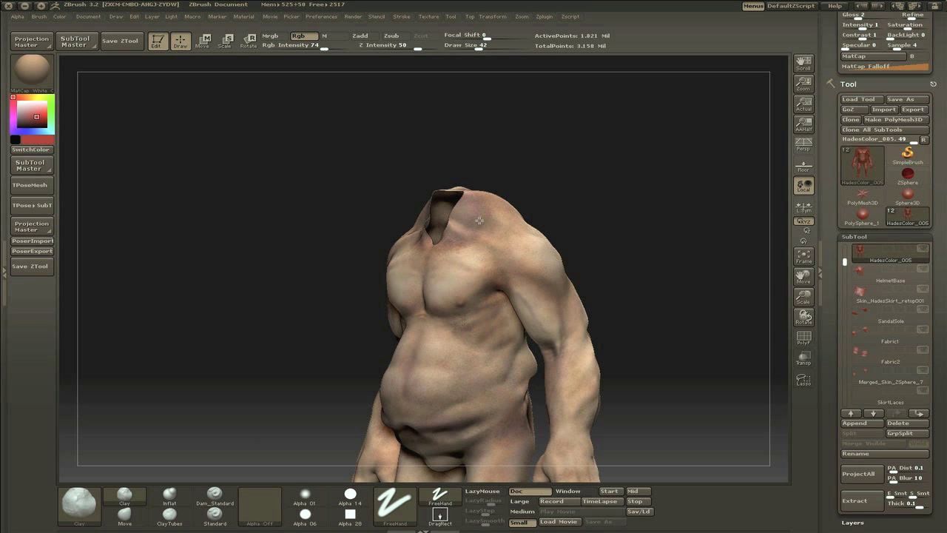
# Paint a red band from the shoulder diagonally down the chest to the waist, and shift the paint colour to a cooler red
pyautogui.moveTo(437, 277)
pyautogui.mouseDown()
pyautogui.moveTo(558, 256)
pyautogui.moveTo(484, 254)
pyautogui.moveTo(378, 274)
pyautogui.moveTo(602, 264)
pyautogui.moveTo(584, 234)
pyautogui.moveTo(607, 258)
pyautogui.mouseUp()
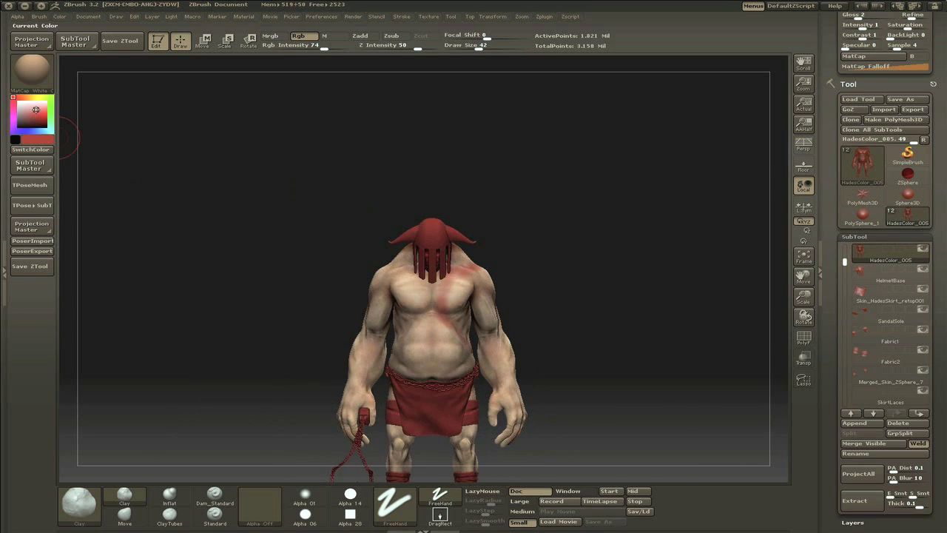
pyautogui.click(26, 97)
pyautogui.click(34, 106)
pyautogui.moveTo(617, 216); pyautogui.dragTo(611, 262)
pyautogui.keyDown('ctrl'); pyautogui.keyDown('shift'); pyautogui.click(853, 317); pyautogui.keyUp('shift'); pyautogui.keyUp('ctrl')
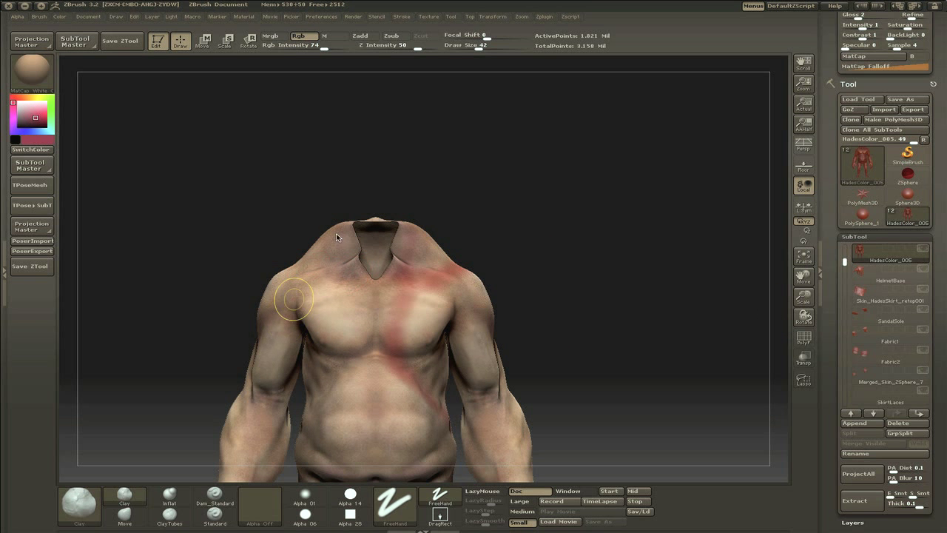
# Continue the red band over the shoulders and across the upper back
pyautogui.moveTo(241, 248); pyautogui.dragTo(361, 287)
pyautogui.moveTo(454, 258); pyautogui.dragTo(399, 250)
pyautogui.keyDown('alt'); pyautogui.moveTo(438, 246); pyautogui.dragTo(598, 259); pyautogui.keyUp('alt')
# Switch to the Standard brush with the Color Spray stroke and Alpha 07, using a muted reddish-brown colour
pyautogui.click(17, 97)
pyautogui.click(305, 496)
pyautogui.click(215, 515)
pyautogui.click(395, 506)
pyautogui.click(353, 458)
pyautogui.click(260, 506)
pyautogui.click(311, 385)
# Undo the test spray, set the draw size to 18, and spray colour variation over the red band on the torso
pyautogui.moveTo(411, 316); pyautogui.dragTo(436, 298)
pyautogui.hotkey('ctrl', 'z')
pyautogui.press('[')
pyautogui.moveTo(589, 358); pyautogui.dragTo(545, 385)
pyautogui.moveTo(679, 248); pyautogui.dragTo(664, 271)
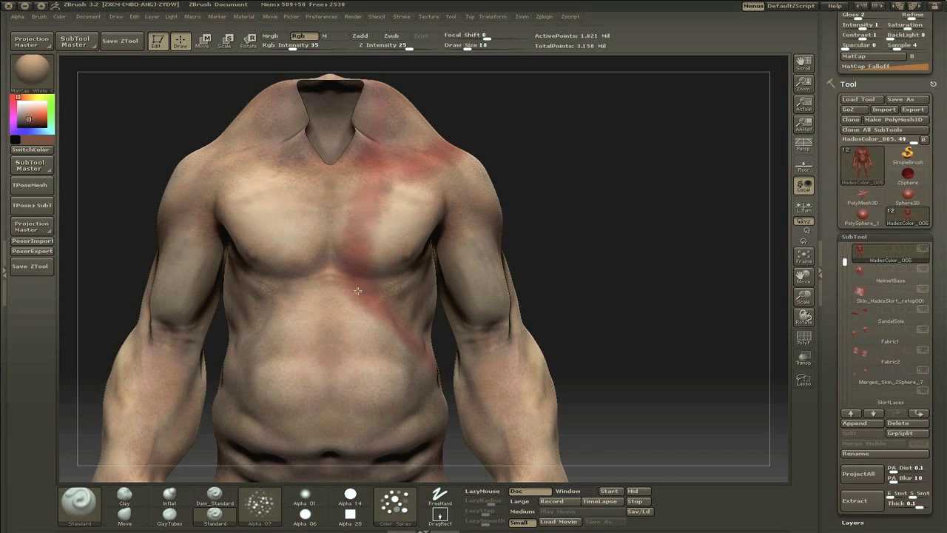
pyautogui.moveTo(636, 341); pyautogui.dragTo(563, 341)
pyautogui.moveTo(636, 262); pyautogui.dragTo(414, 148)
pyautogui.moveTo(592, 144); pyautogui.dragTo(529, 176)
# Save the tool as HadesColor_006
pyautogui.press('super+s')
pyautogui.click(496, 171)
pyautogui.press('Right')
pyautogui.press('BackSpace')
pyautogui.write('6')
pyautogui.press('Return')
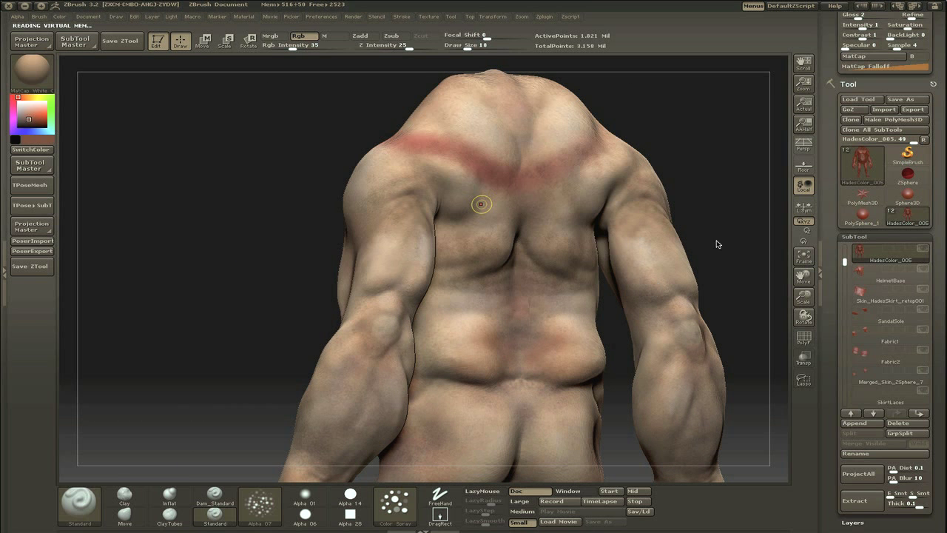
# Spray muted red variation along the band on the upper back, shoulder and chest to blend it with the skin
pyautogui.moveTo(665, 133); pyautogui.dragTo(618, 137)
pyautogui.moveTo(463, 165); pyautogui.dragTo(426, 147)
pyautogui.moveTo(654, 119)
pyautogui.keyDown('alt'); pyautogui.mouseDown()
pyautogui.moveTo(532, 182)
pyautogui.moveTo(374, 184)
pyautogui.moveTo(311, 165)
pyautogui.mouseUp(); pyautogui.keyUp('alt')
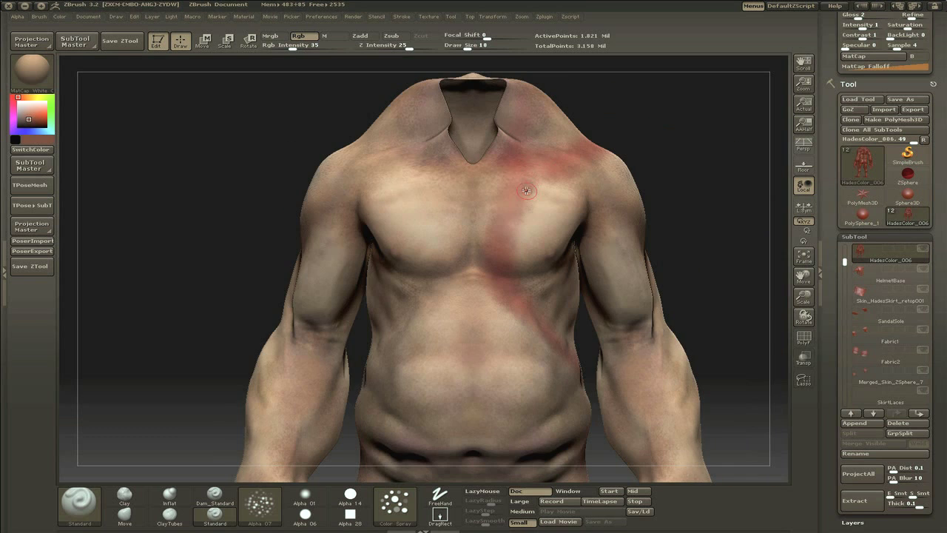
pyautogui.keyDown('alt'); pyautogui.moveTo(658, 113); pyautogui.dragTo(414, 222); pyautogui.keyUp('alt')
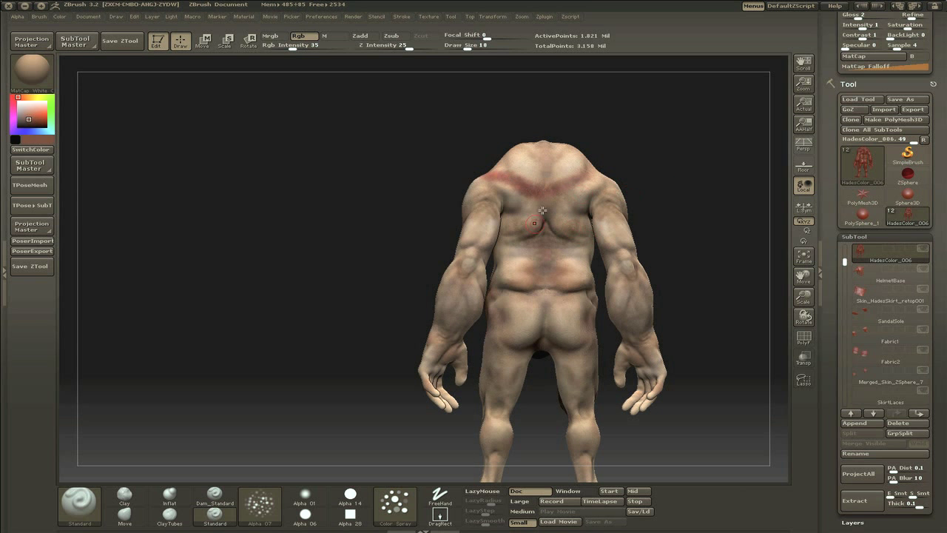
pyautogui.moveTo(527, 174); pyautogui.dragTo(530, 189)
pyautogui.moveTo(688, 166); pyautogui.dragTo(585, 237)
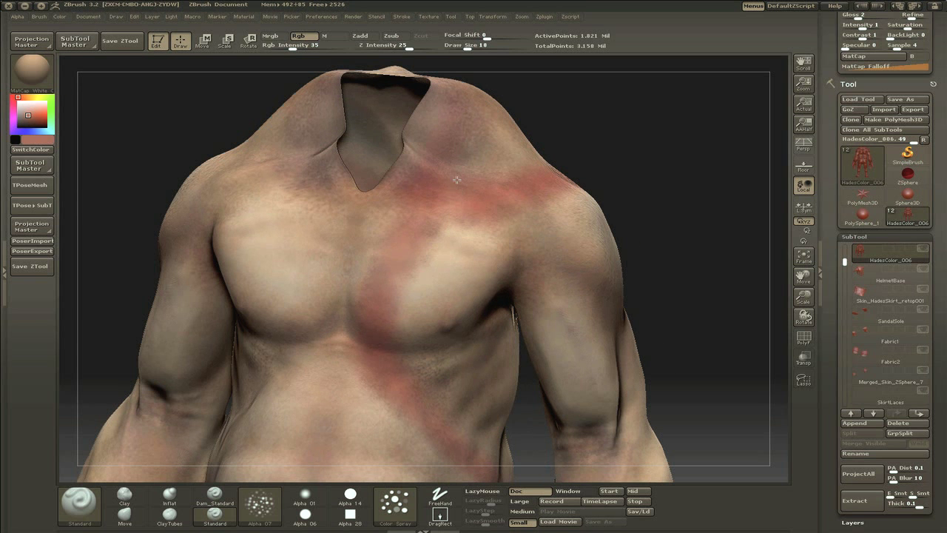
pyautogui.keyDown('alt'); pyautogui.moveTo(517, 201); pyautogui.dragTo(508, 157); pyautogui.keyUp('alt')
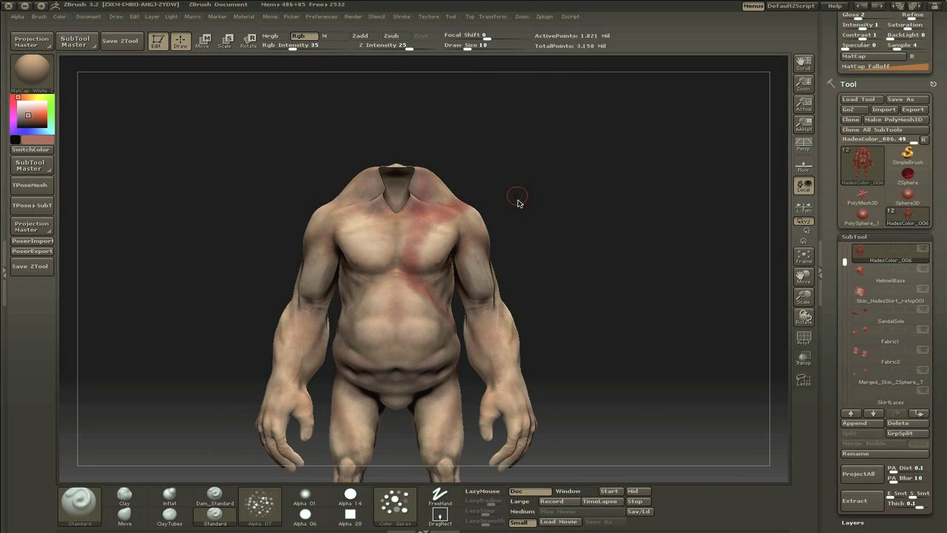